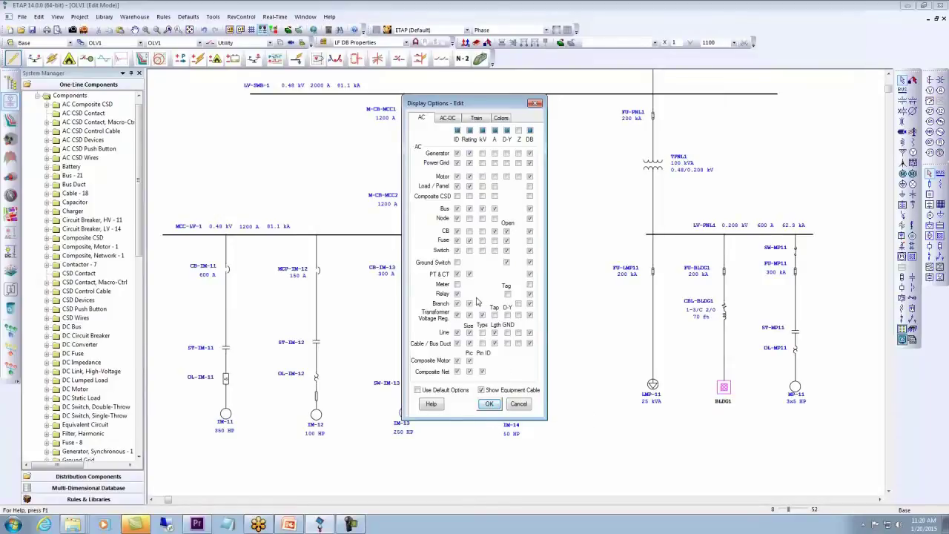
# Open the LF DB Properties datablock definition and limit its device filter to Bus by clearing Branch, Load, Source, Protective Device and Train
pyautogui.click(488, 404)
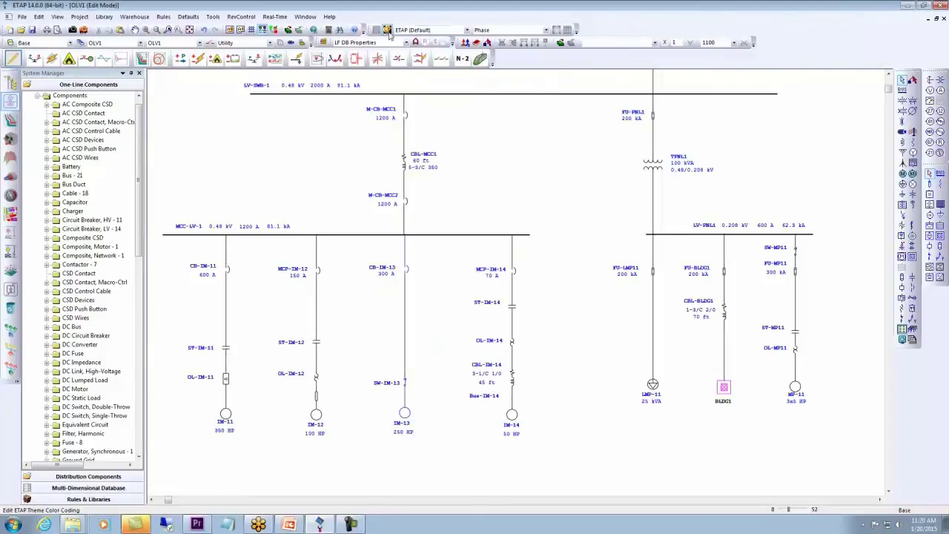
pyautogui.moveTo(320, 42)
pyautogui.mouseDown()
pyautogui.moveTo(447, 159)
pyautogui.moveTo(447, 134)
pyautogui.moveTo(401, 54)
pyautogui.moveTo(320, 42)
pyautogui.mouseUp()
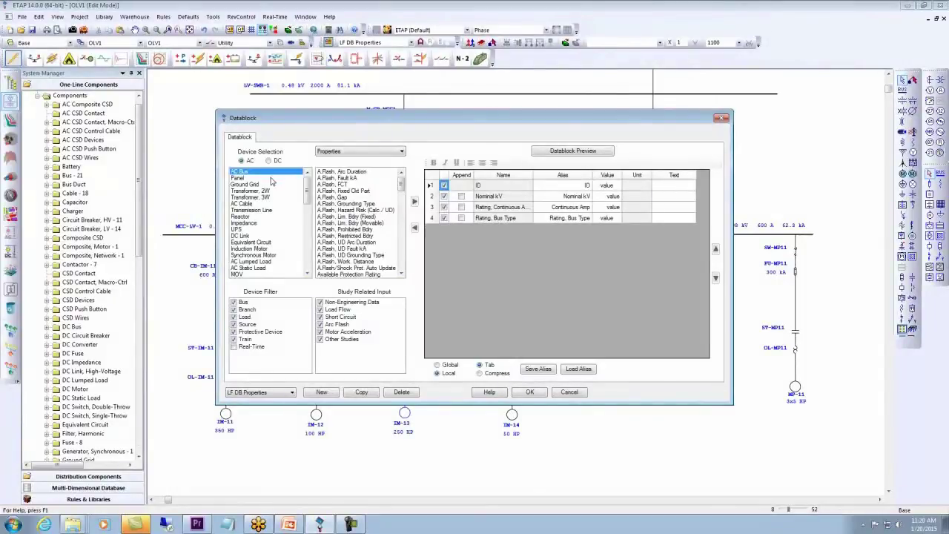
pyautogui.click(234, 309)
pyautogui.click(233, 317)
pyautogui.click(234, 324)
pyautogui.click(234, 331)
pyautogui.click(234, 339)
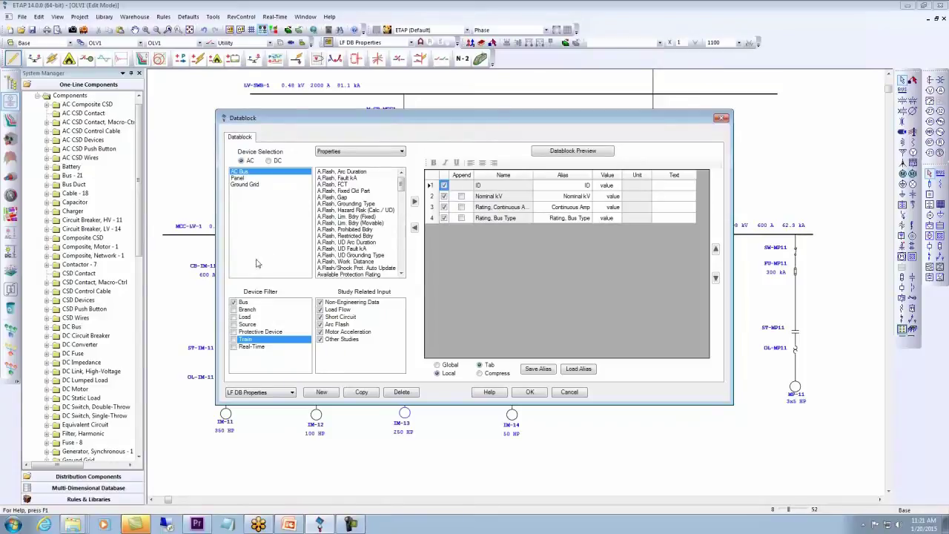
# Re-enable the Branch, Load, Source and Protective Device filters and list the Result attributes available for AC Bus
pyautogui.click(234, 309)
pyautogui.click(234, 316)
pyautogui.click(233, 324)
pyautogui.click(234, 331)
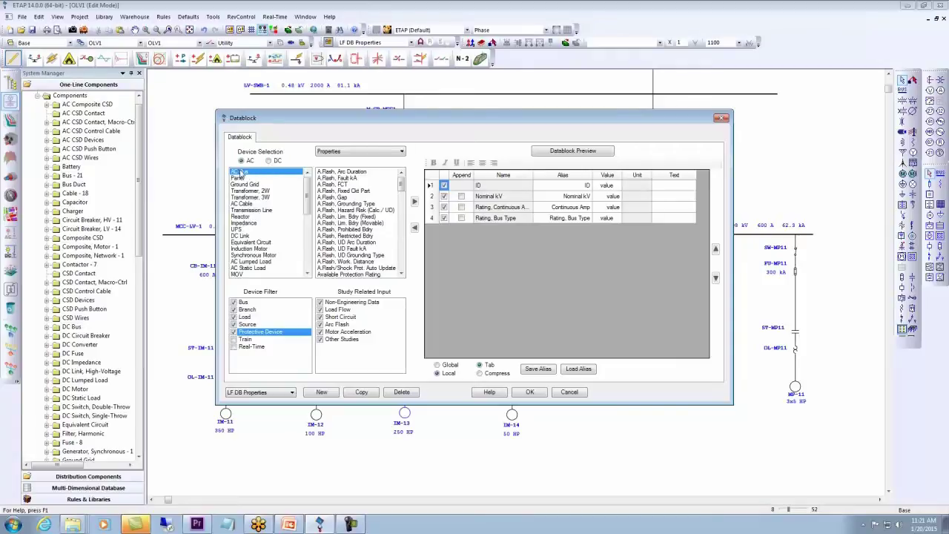
pyautogui.click(373, 151)
pyautogui.click(365, 163)
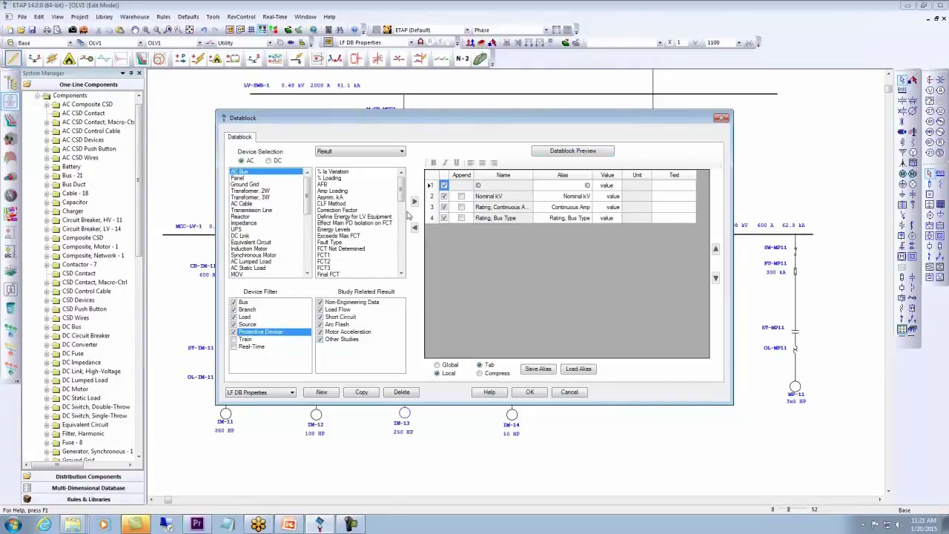
# Preview the AC Bus datablock layout at a wider dialog size, close the preview, and accept the datablock definition
pyautogui.click(594, 153)
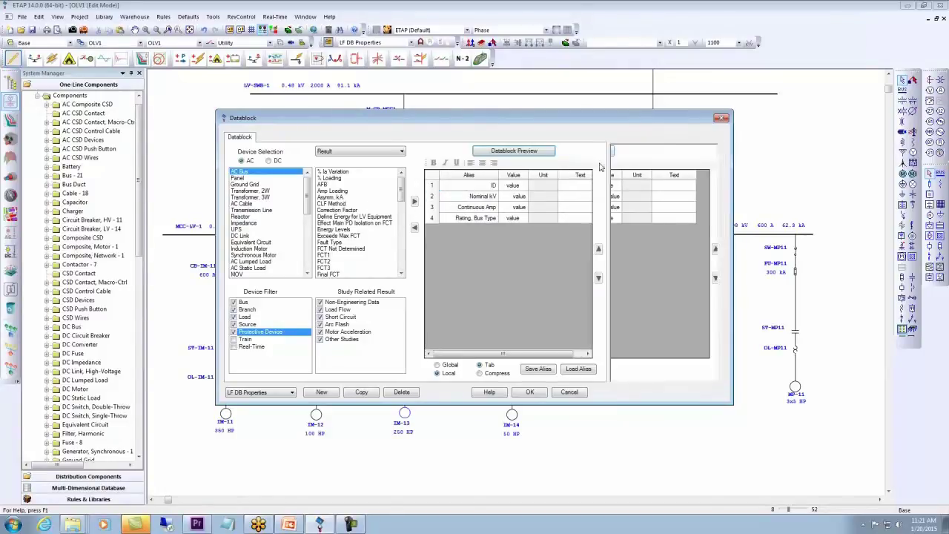
pyautogui.moveTo(734, 189); pyautogui.dragTo(833, 192)
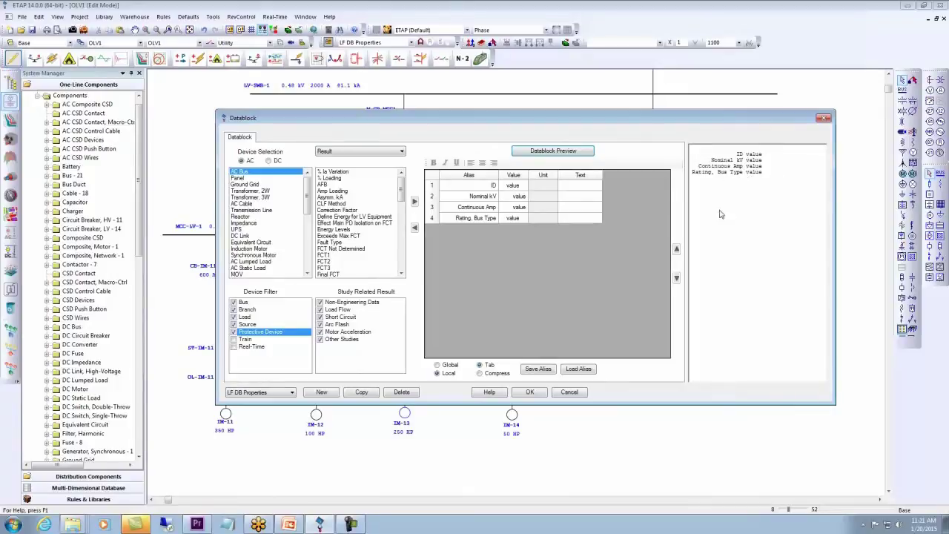
pyautogui.click(553, 153)
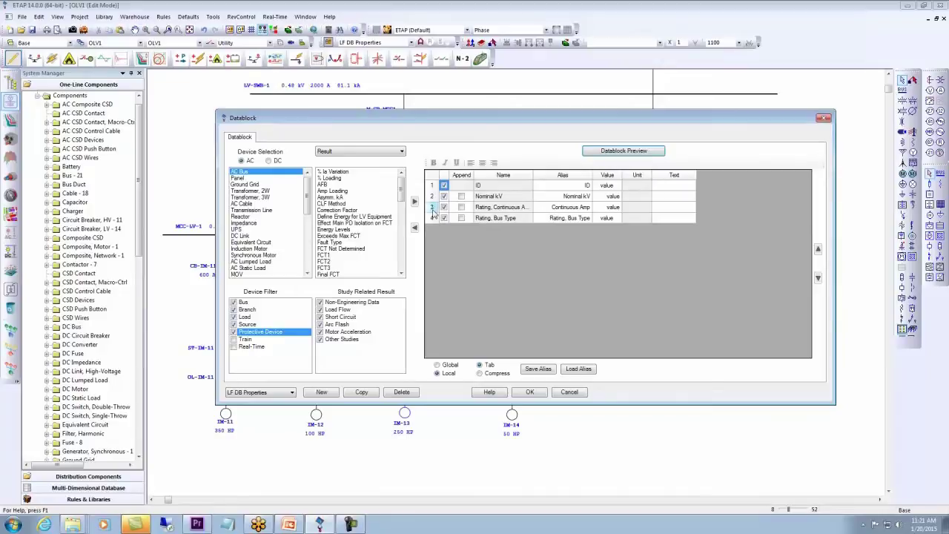
pyautogui.click(610, 197)
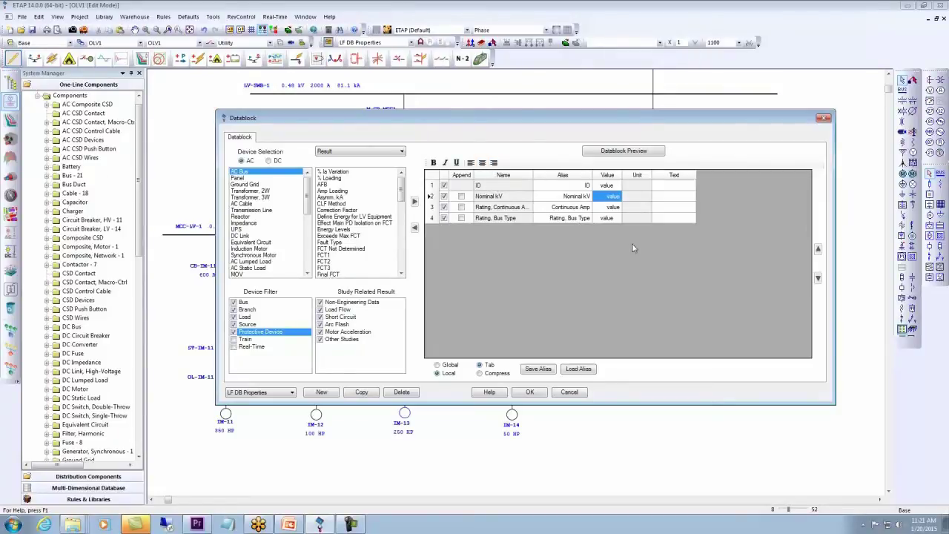
pyautogui.click(531, 392)
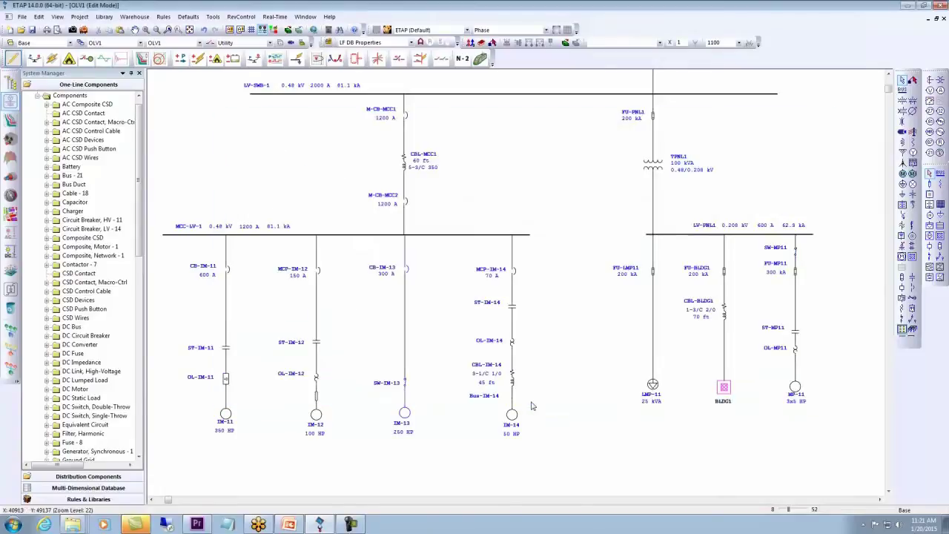
# Show the datablocks on the one-line diagram and move the Bus-IM-14 and MCC-LV-1 datablocks closer to their buses
pyautogui.click(420, 43)
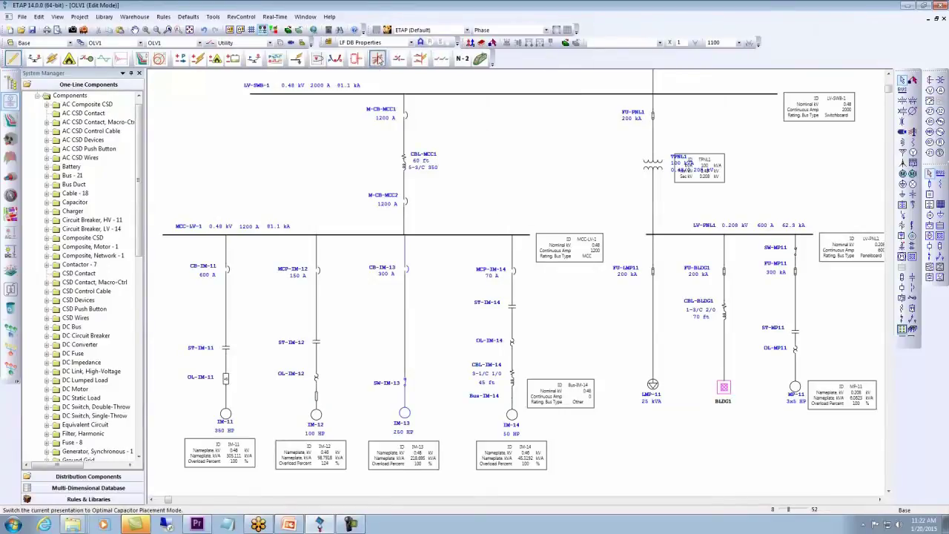
pyautogui.moveTo(559, 404); pyautogui.dragTo(552, 406)
pyautogui.click(568, 239)
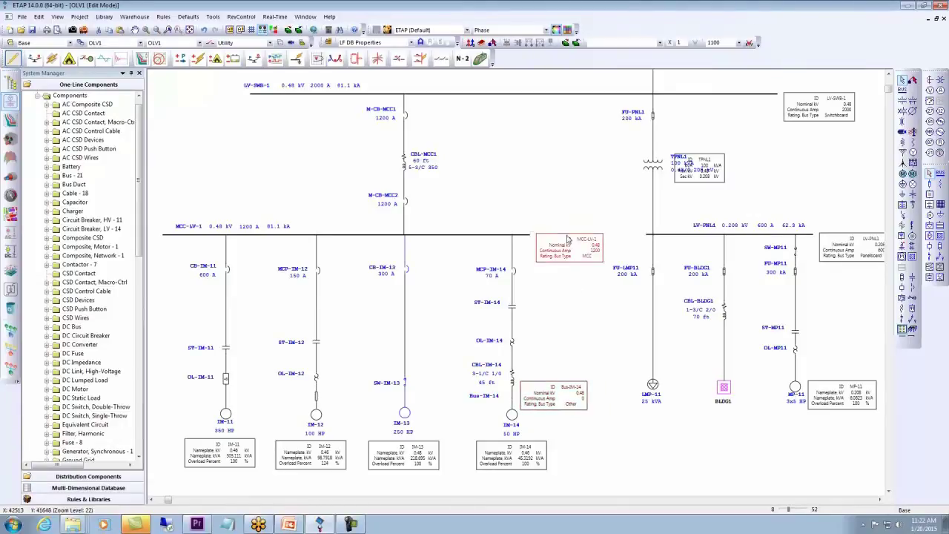
pyautogui.moveTo(569, 239); pyautogui.dragTo(502, 204)
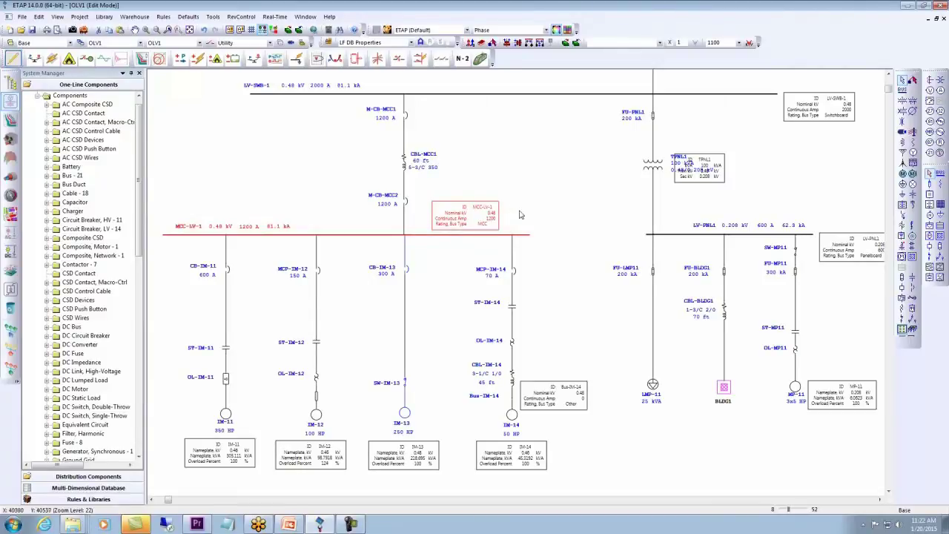
# Hide the ID, rating, kV and A annotations of all AC elements and move the MCC-LV-1 datablock to the other side of its feeder
pyautogui.click(902, 338)
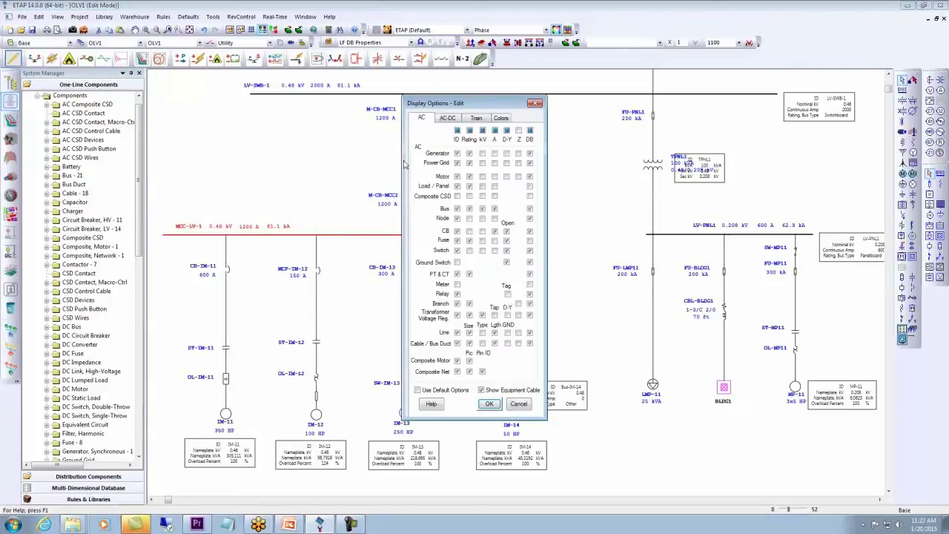
pyautogui.click(469, 130)
pyautogui.click(482, 130)
pyautogui.click(490, 403)
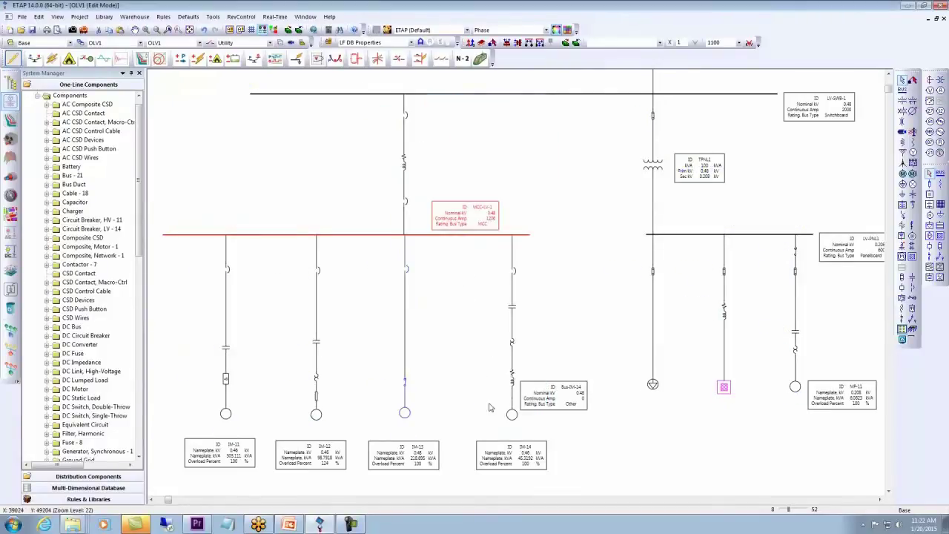
pyautogui.moveTo(499, 201); pyautogui.dragTo(378, 203)
pyautogui.click(459, 228)
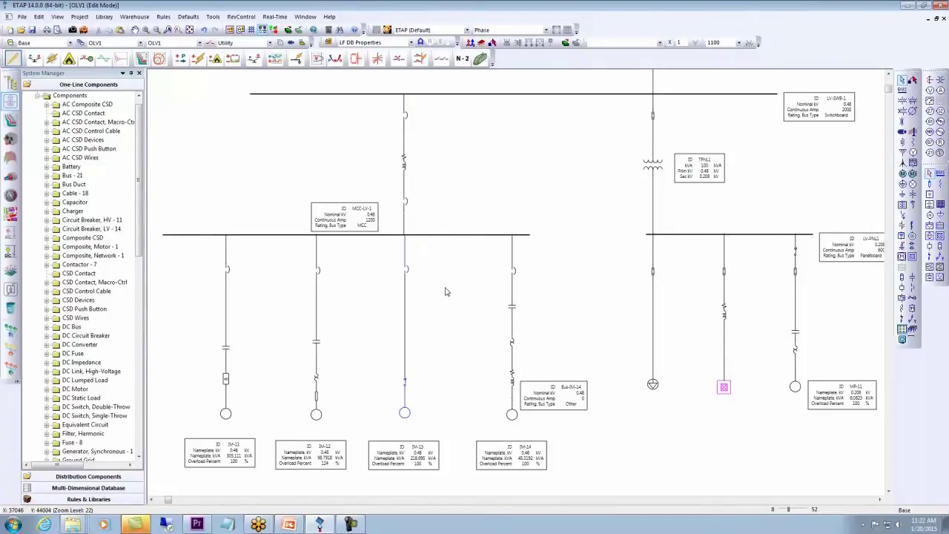
# Hide the datablock of motor IM-12 on the one-line diagram
pyautogui.scroll(-2, 445, 292)
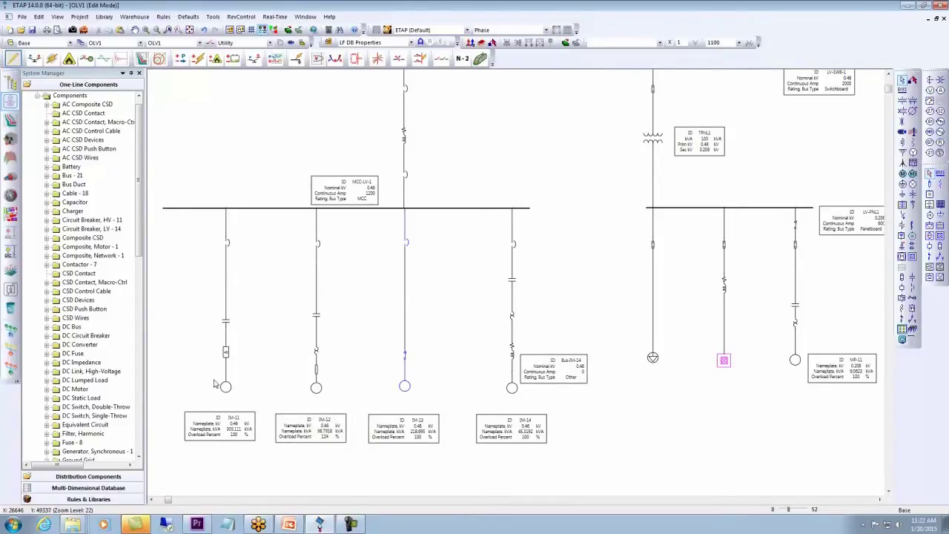
pyautogui.moveTo(199, 371); pyautogui.dragTo(341, 464)
pyautogui.click(319, 391)
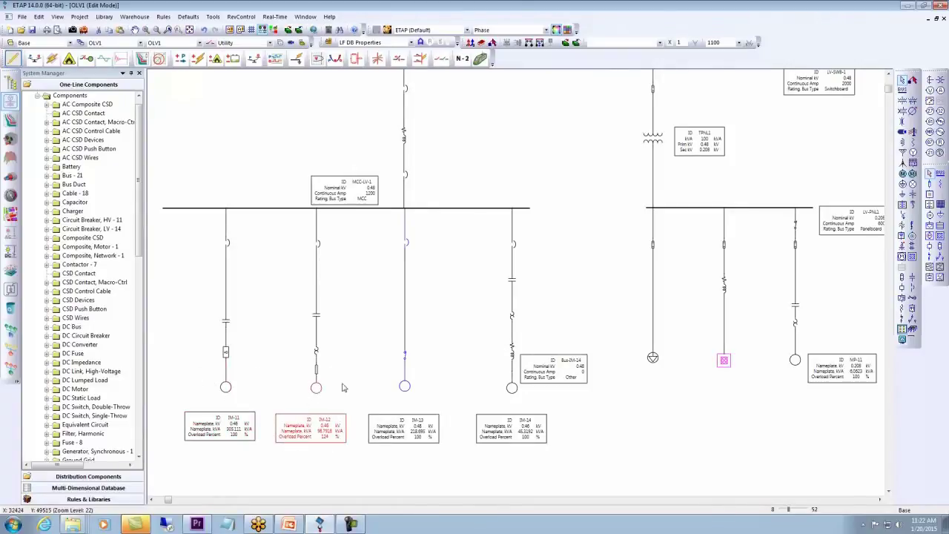
pyautogui.rightClick(341, 387)
pyautogui.moveTo(386, 353)
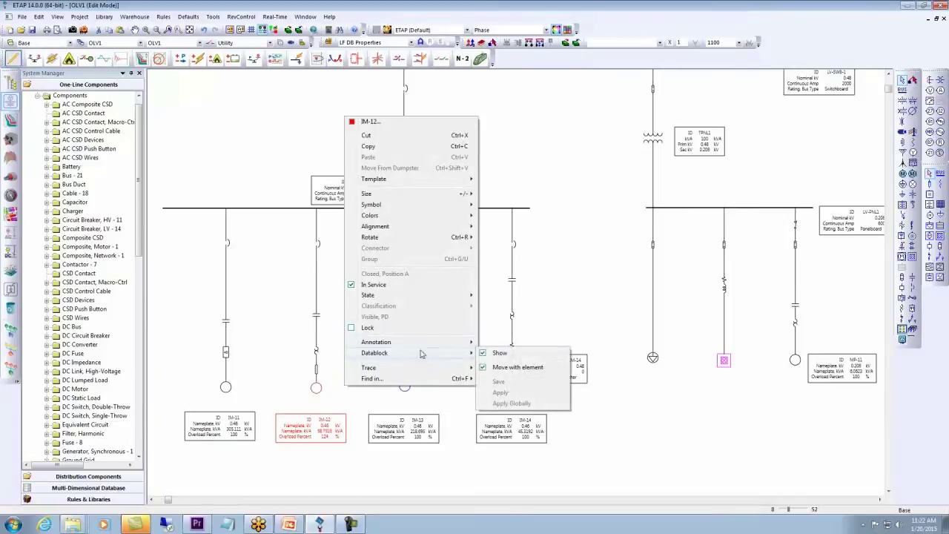
pyautogui.click(498, 354)
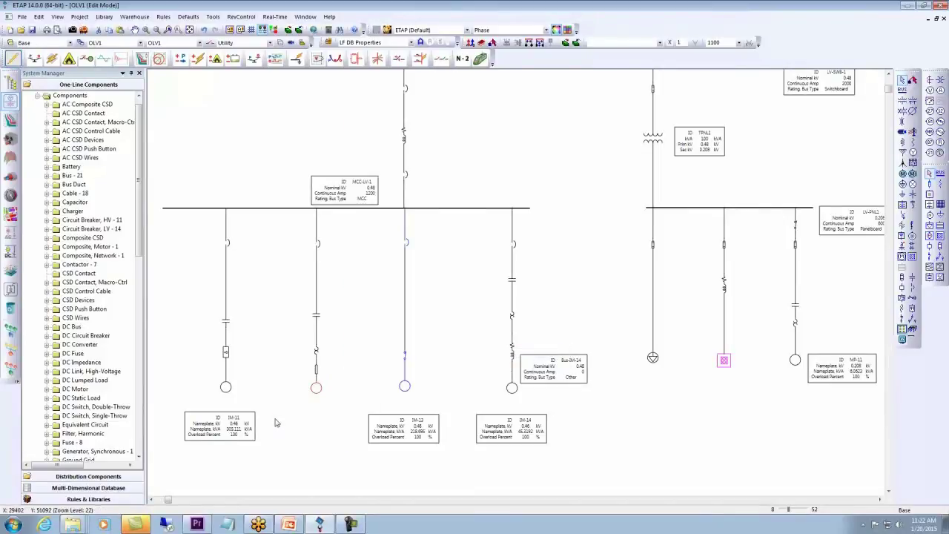
# Hide the datablock of motor IM-11 as well
pyautogui.rightClick(227, 387)
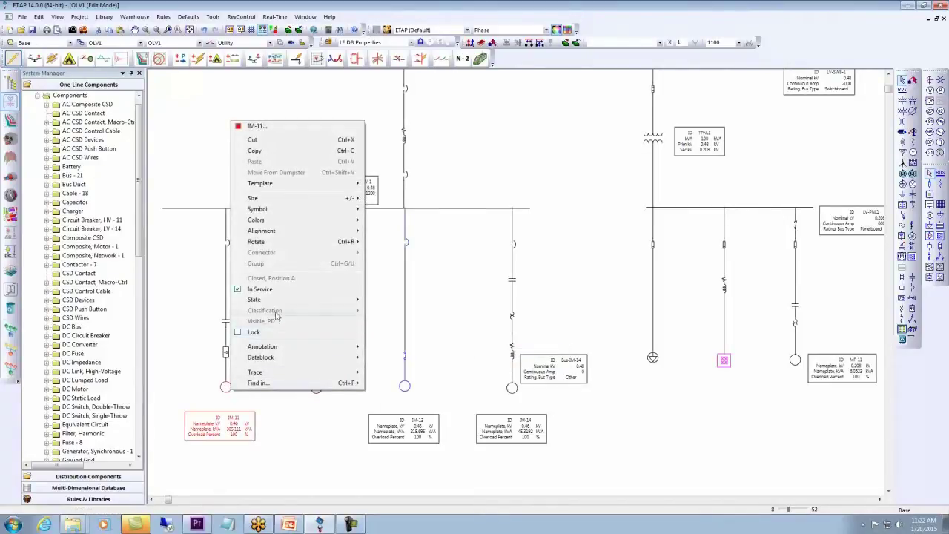
pyautogui.moveTo(287, 301)
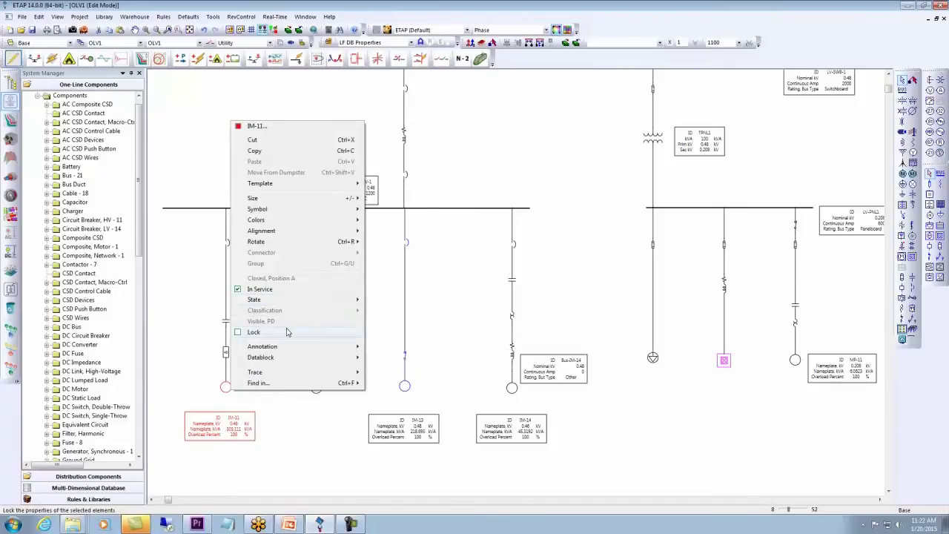
pyautogui.moveTo(289, 357)
pyautogui.click(385, 359)
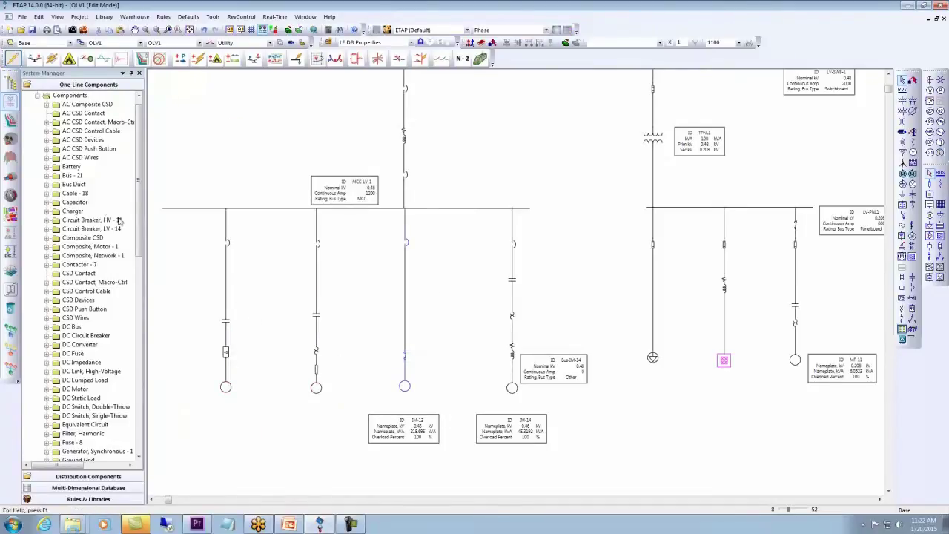
# Expand the Bus components in the System Manager and switch off datablocks for BLDG1-PNL
pyautogui.click(47, 177)
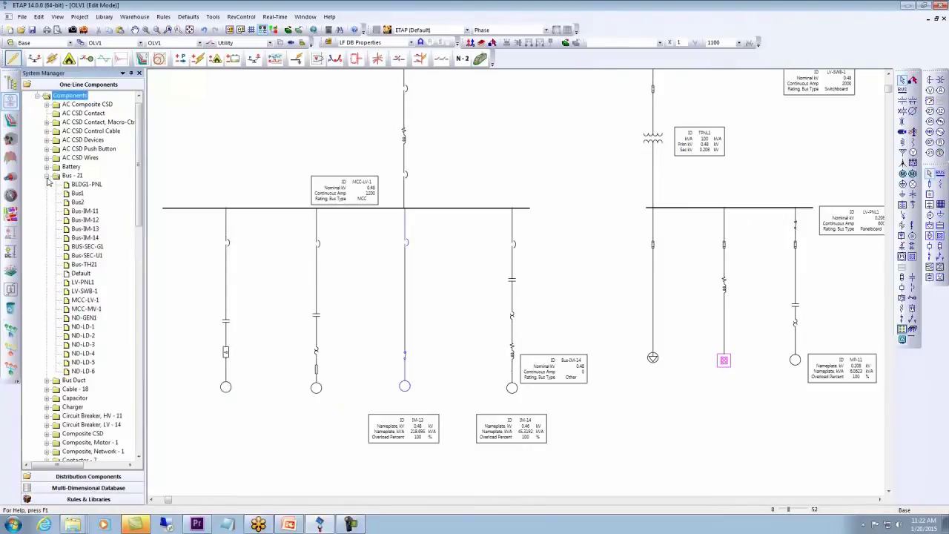
pyautogui.rightClick(75, 186)
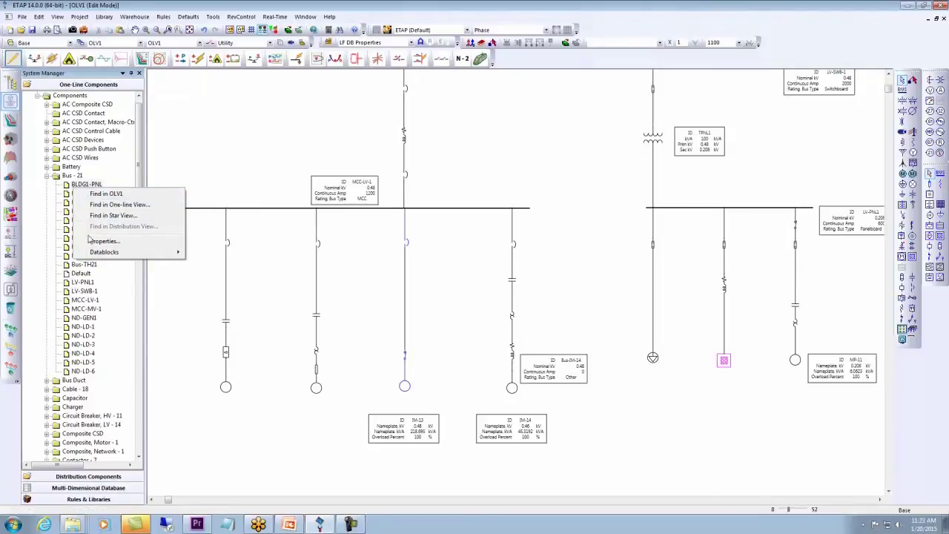
pyautogui.moveTo(128, 257)
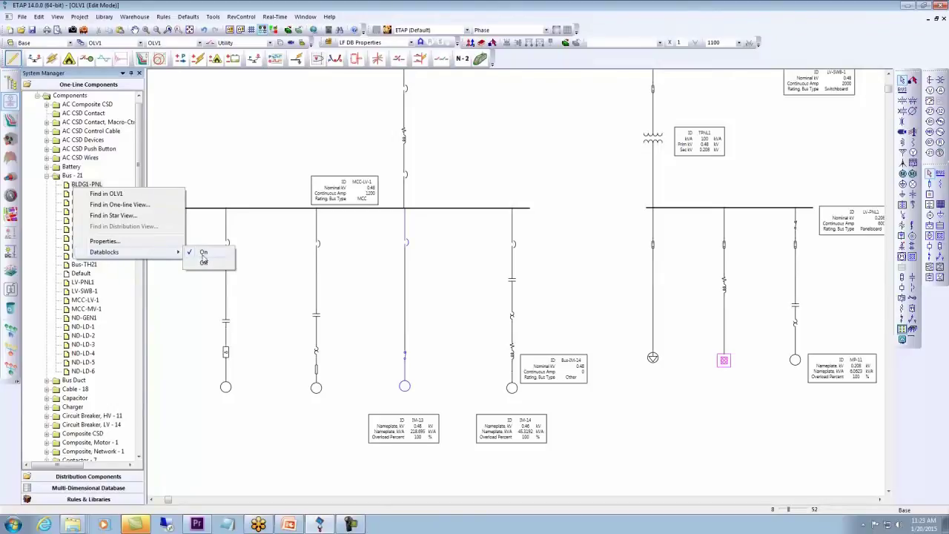
pyautogui.click(205, 263)
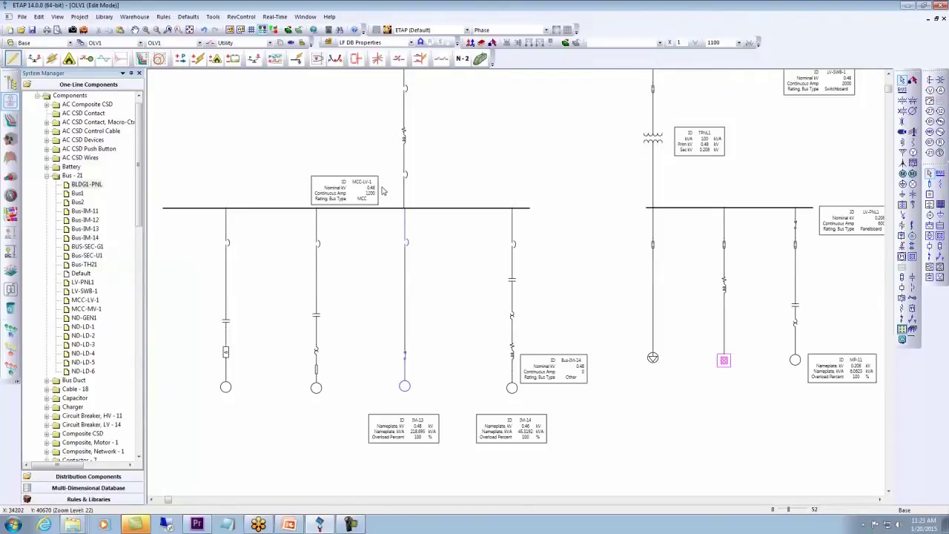
# Adjust the positions of the MCC-LV-1, Bus-IM-14, IM-13 and IM-14 datablocks slightly around their elements
pyautogui.click(382, 180)
pyautogui.click(452, 190)
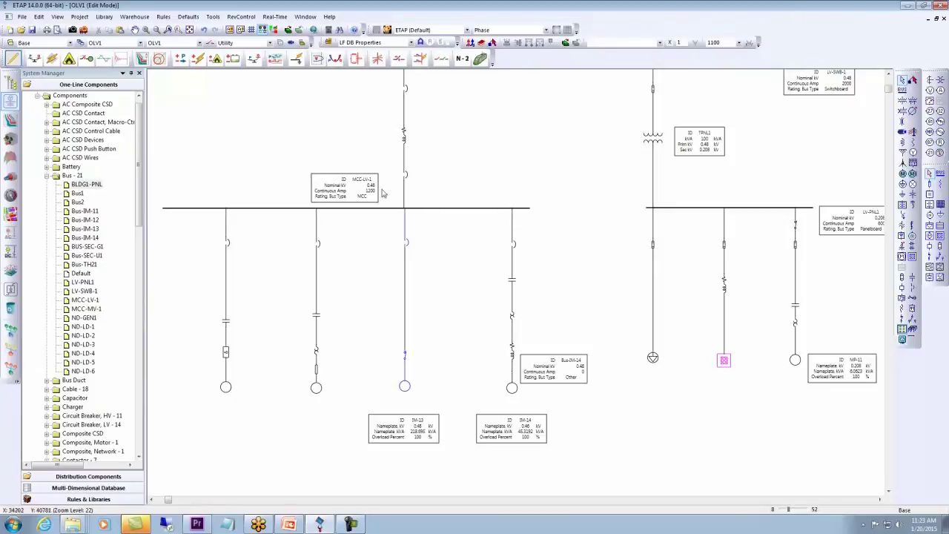
pyautogui.scroll(2, 479, 187)
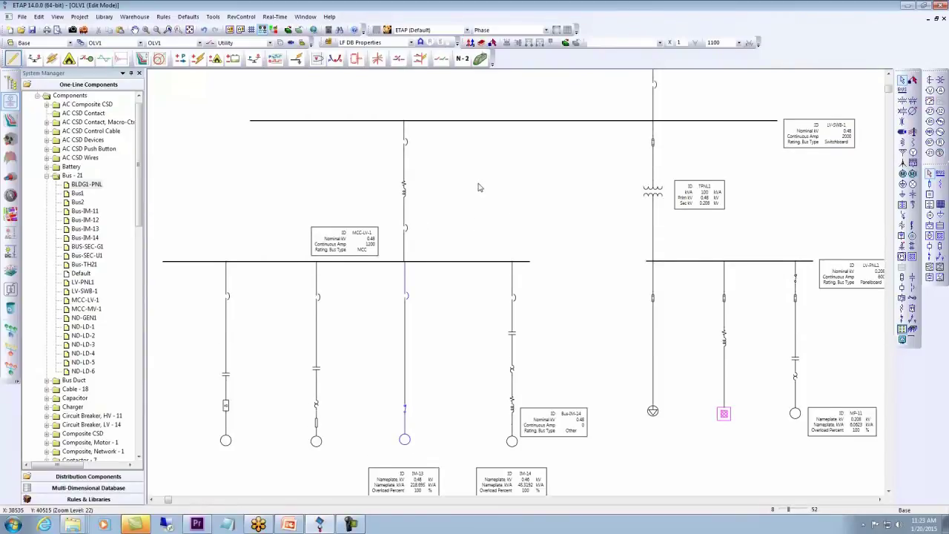
pyautogui.scroll(-1, 479, 187)
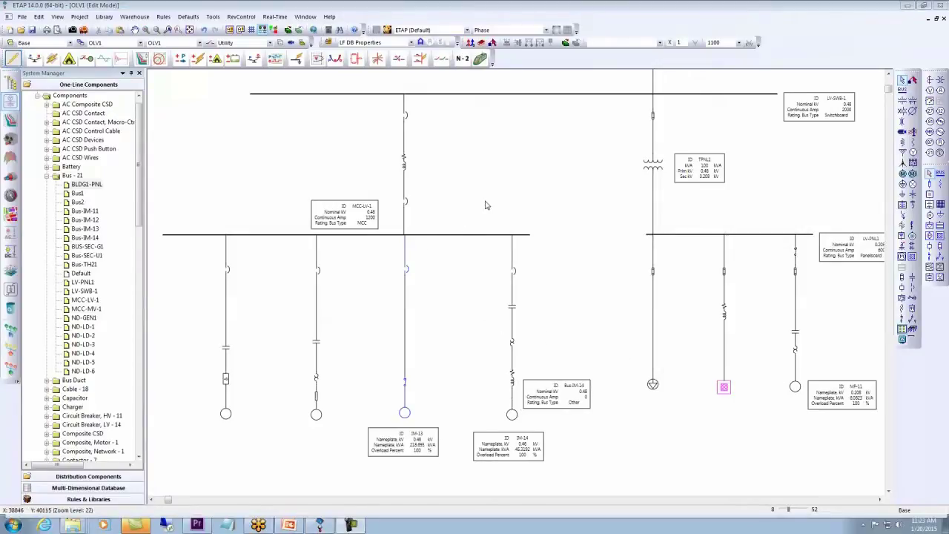
# Switch the displayed datablock to LF DB Result and move the MCC-LV-1 datablock up, clear of its bus
pyautogui.click(398, 45)
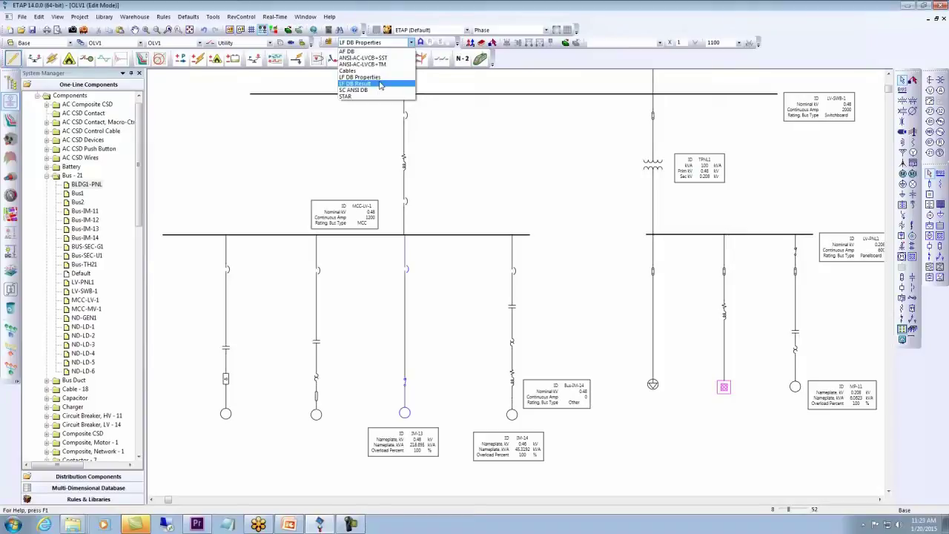
pyautogui.click(381, 85)
pyautogui.moveTo(343, 210); pyautogui.dragTo(344, 201)
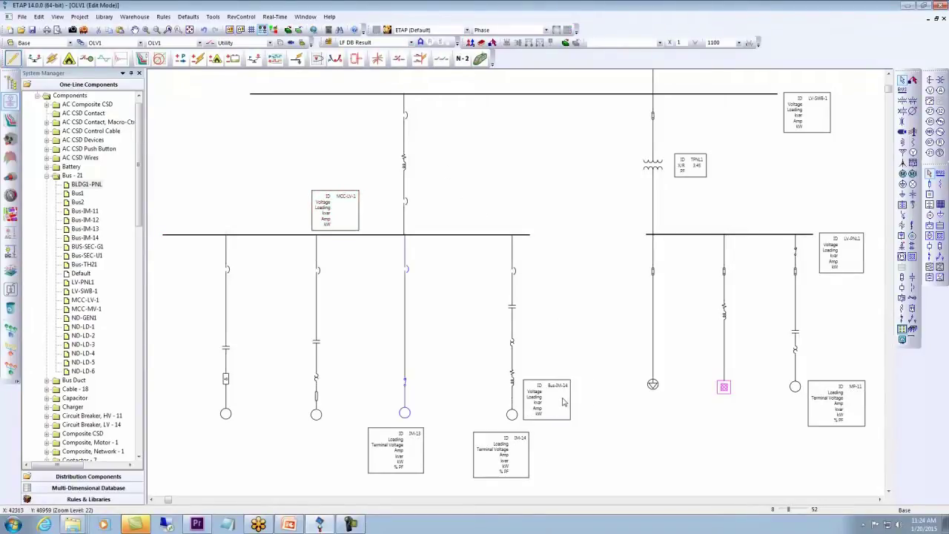
# Run a load flow in Load Flow Analysis mode and move the TPNL1, Bus-IM-14 and IM-13 datablocks away from overlapping labels
pyautogui.click(42, 63)
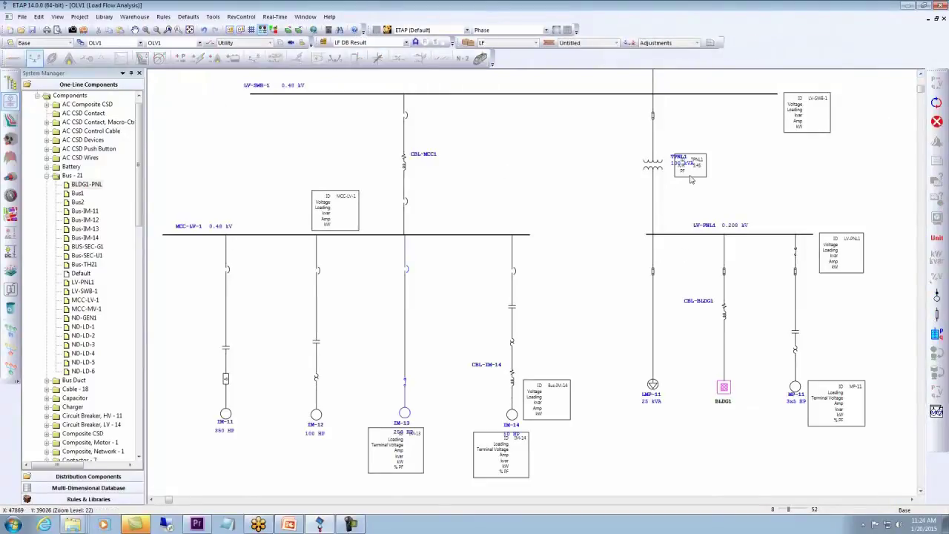
pyautogui.moveTo(691, 175); pyautogui.dragTo(691, 193)
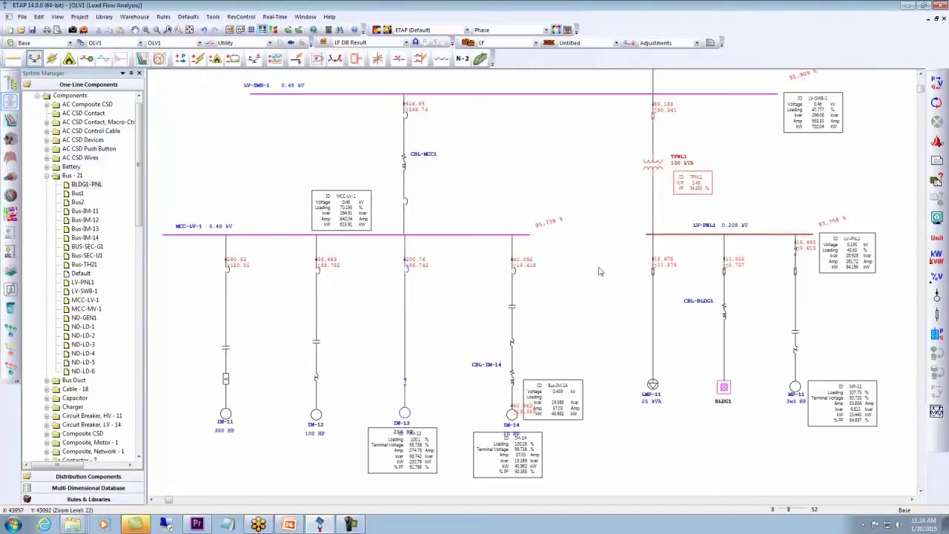
pyautogui.moveTo(547, 418); pyautogui.dragTo(555, 407)
pyautogui.moveTo(411, 451); pyautogui.dragTo(411, 461)
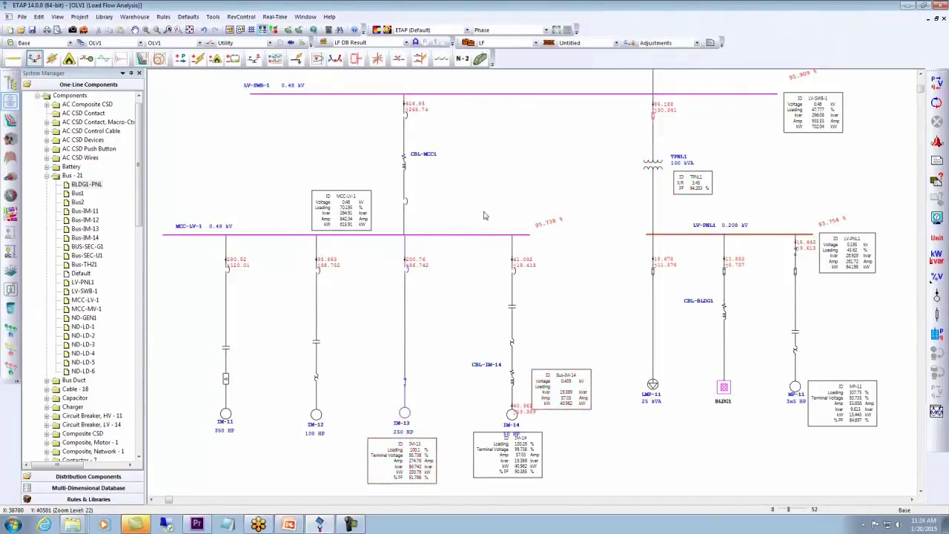
# Move the MCC-LV-1 datablock slightly up and closer to the CBL-MCC1 feeder, and view its values in the tooltip
pyautogui.moveTo(367, 211); pyautogui.dragTo(375, 205)
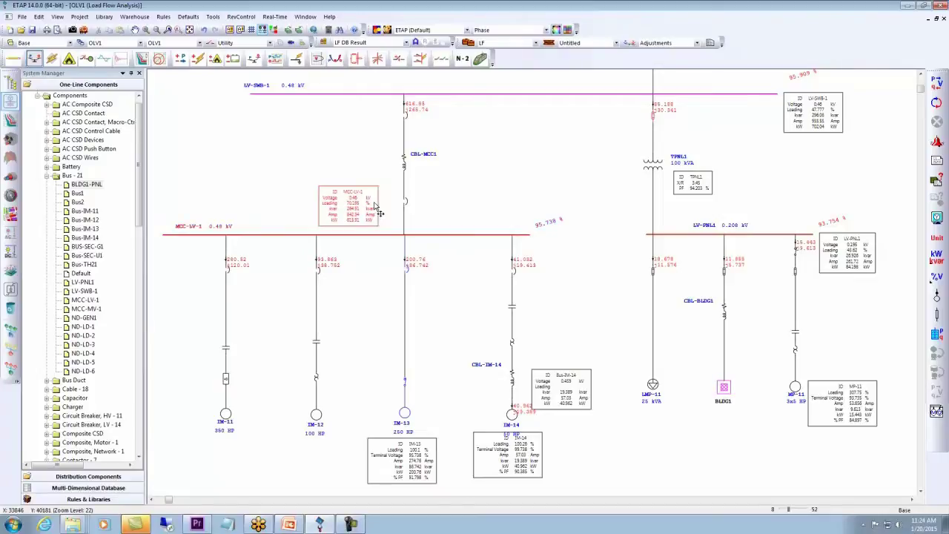
pyautogui.click(445, 202)
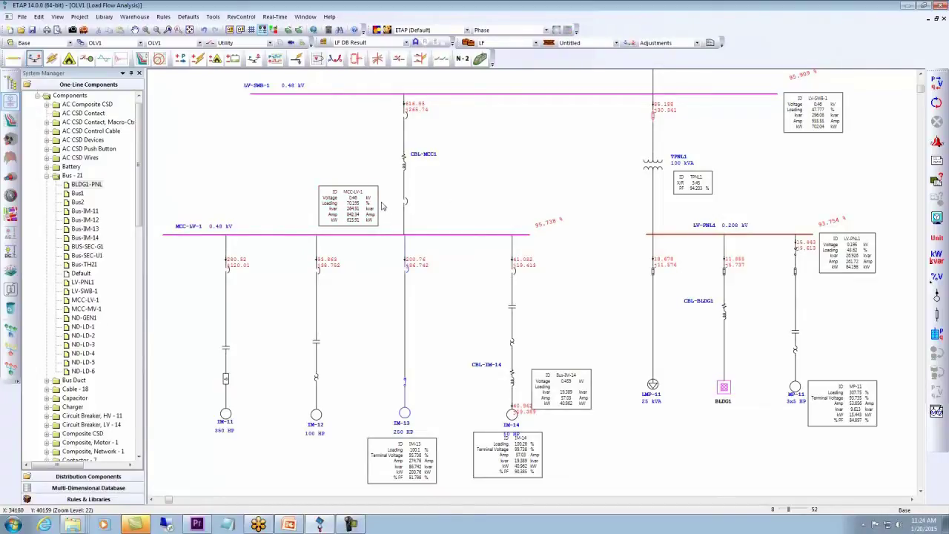
pyautogui.moveTo(351, 210)
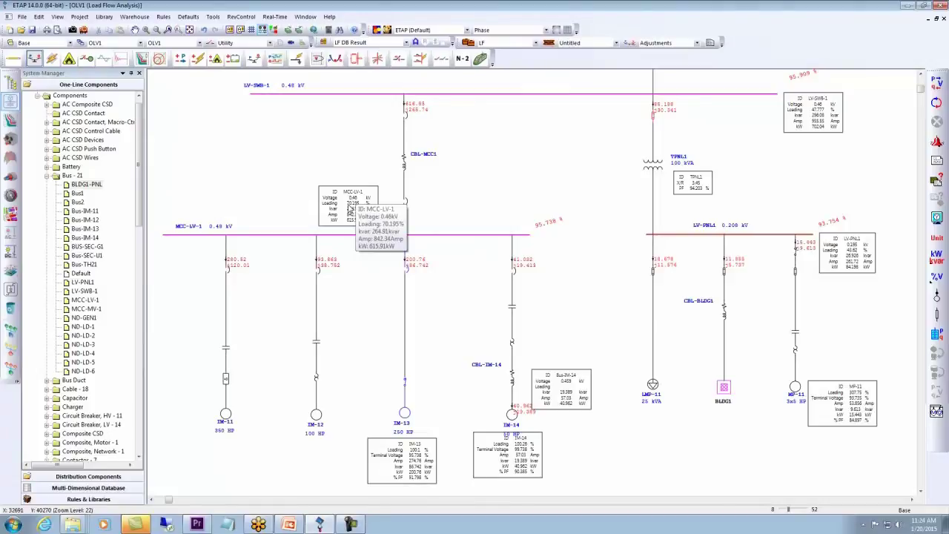
# Open the LF DB Result datablock for editing and list only the Short Circuit study results for AC Bus
pyautogui.click(511, 233)
pyautogui.moveTo(435, 118); pyautogui.dragTo(613, 99)
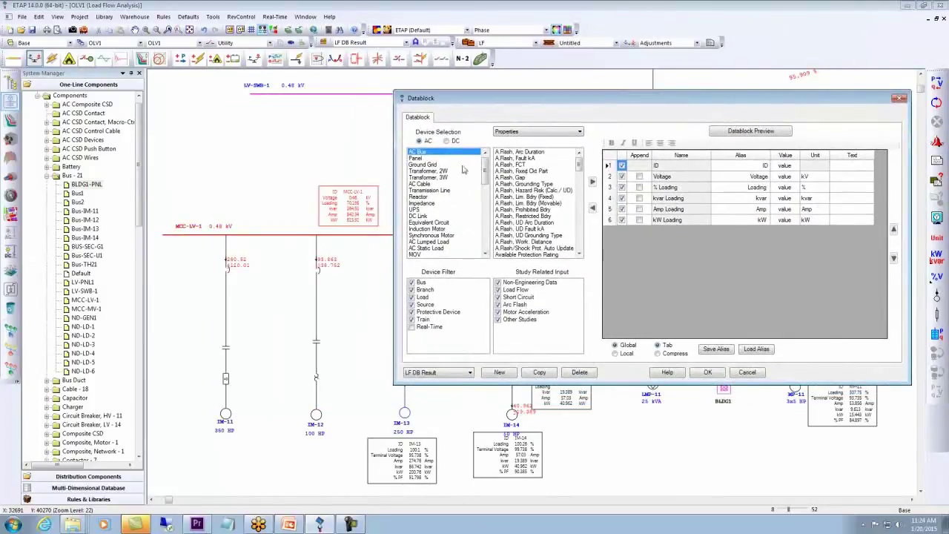
pyautogui.click(537, 134)
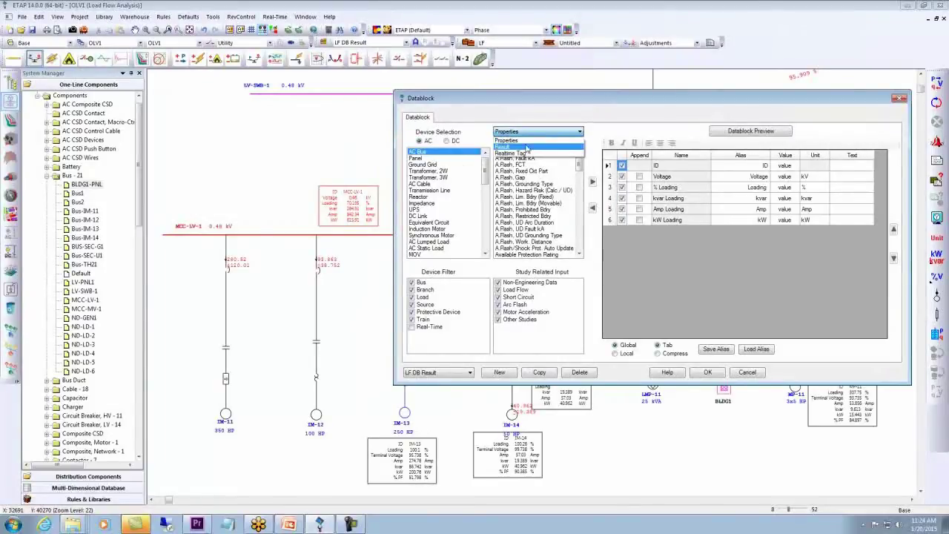
pyautogui.click(525, 148)
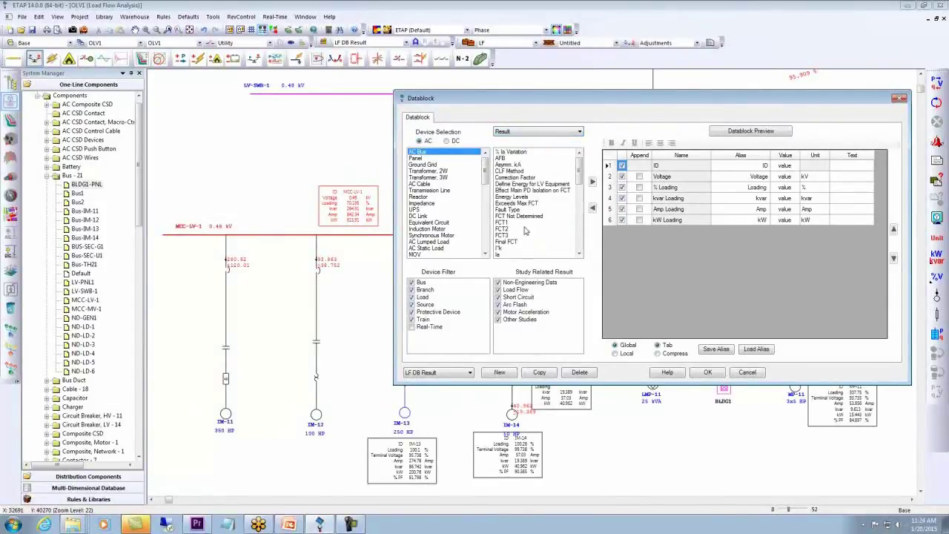
pyautogui.click(498, 290)
pyautogui.click(497, 283)
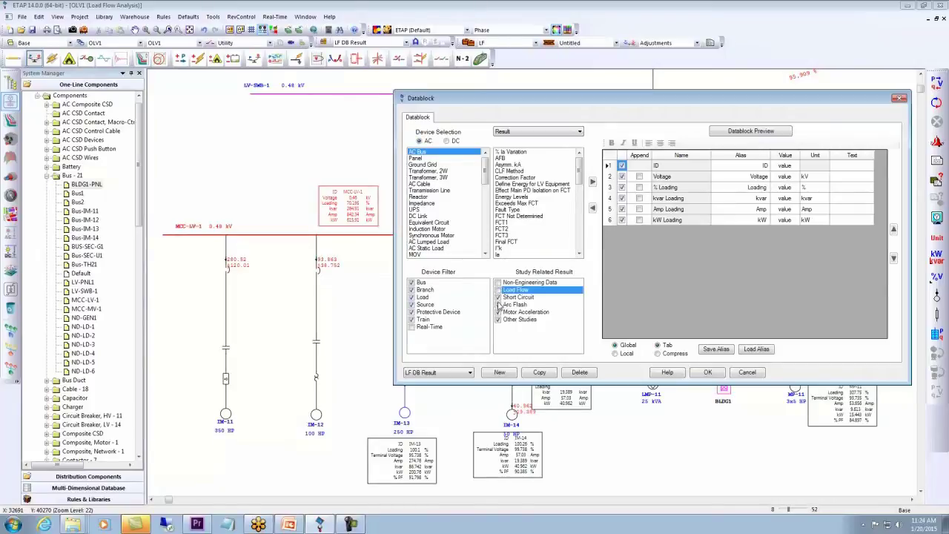
pyautogui.click(497, 305)
pyautogui.click(498, 313)
pyautogui.click(498, 320)
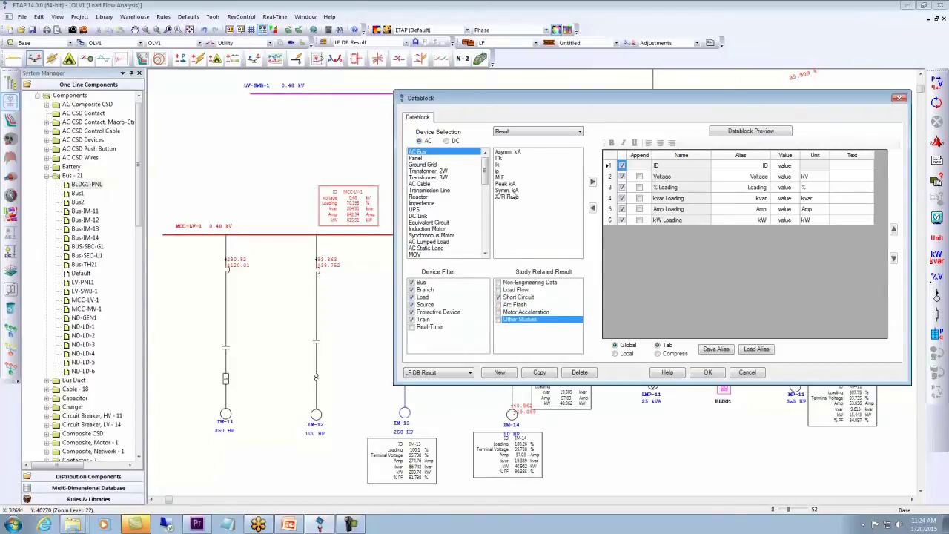
# Add the Asymm. kA, Peak kA and Symm. kA results to the AC Bus datablock
pyautogui.click(510, 152)
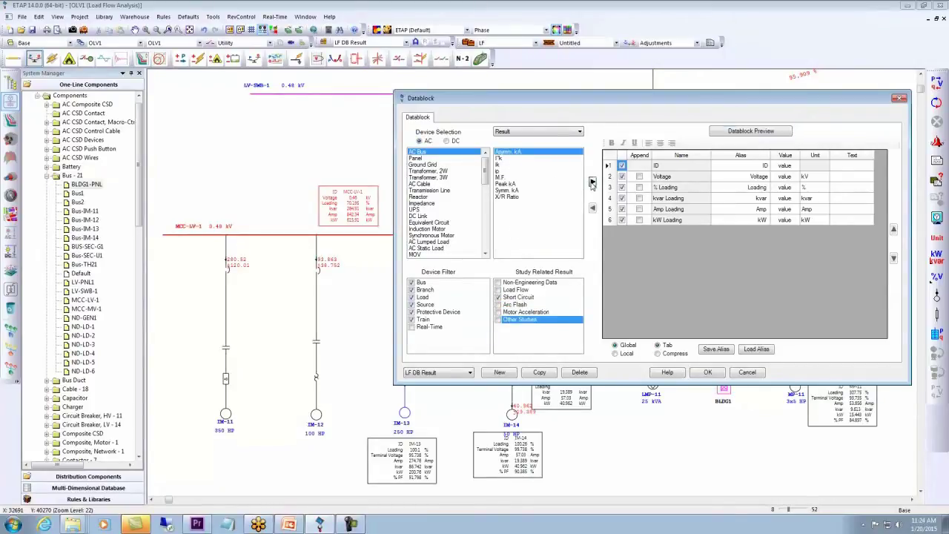
pyautogui.click(593, 182)
pyautogui.click(512, 178)
pyautogui.click(593, 183)
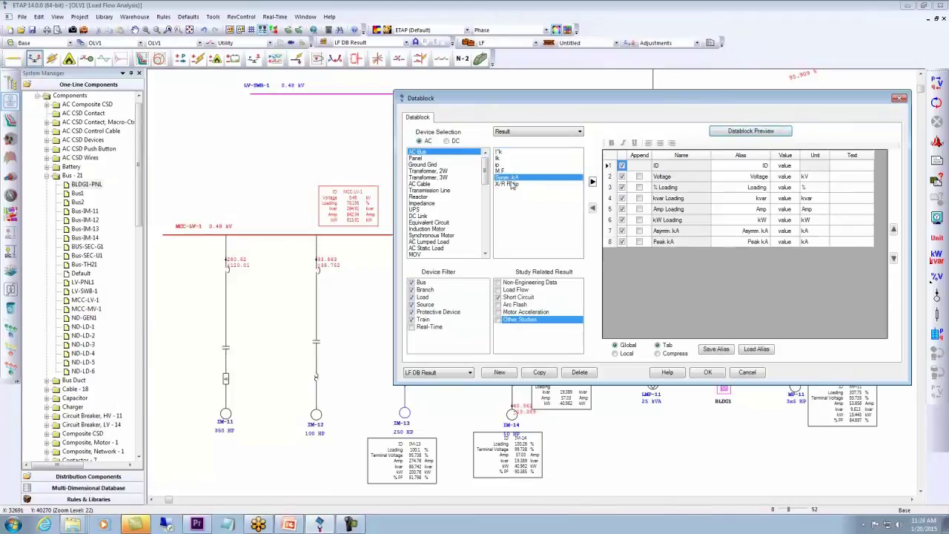
pyautogui.click(593, 183)
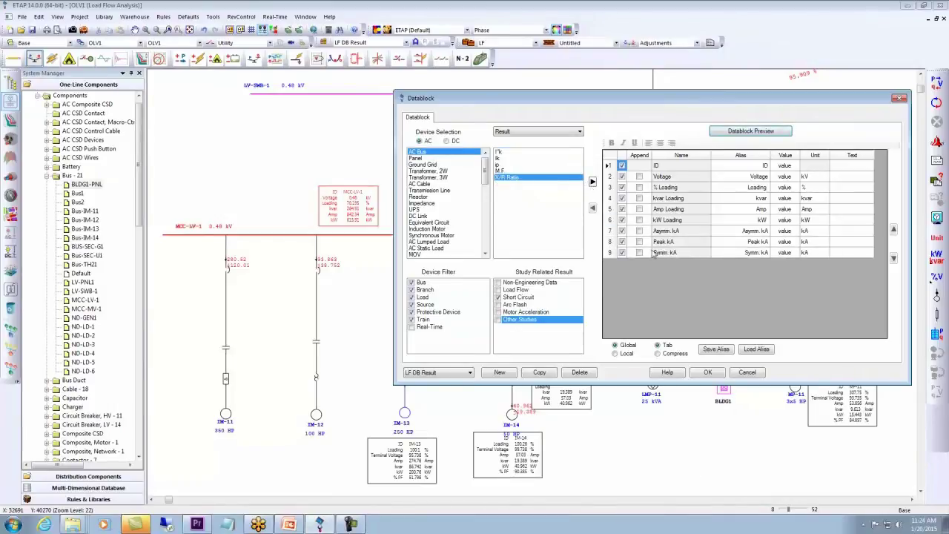
# Move the Peak kA row above Asymm. kA and save the datablock definition
pyautogui.click(609, 243)
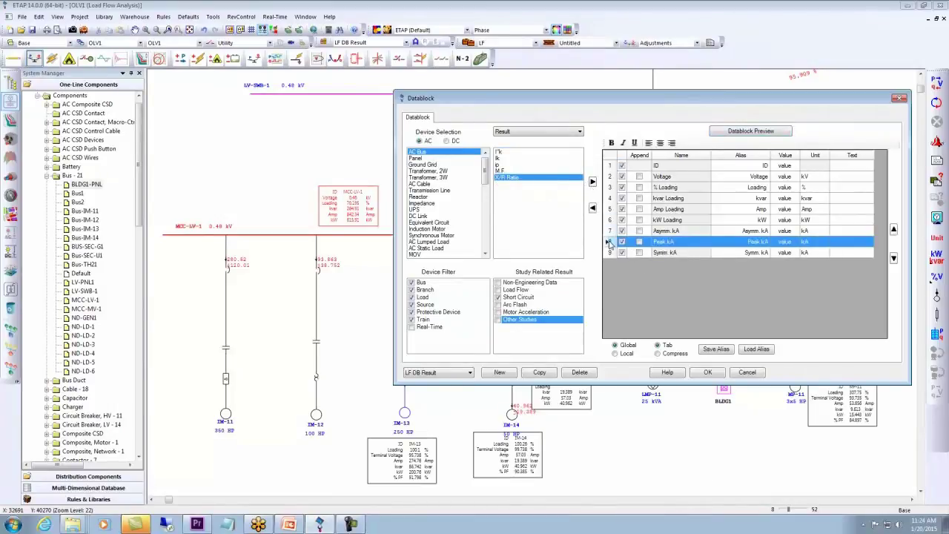
pyautogui.click(894, 230)
pyautogui.click(707, 373)
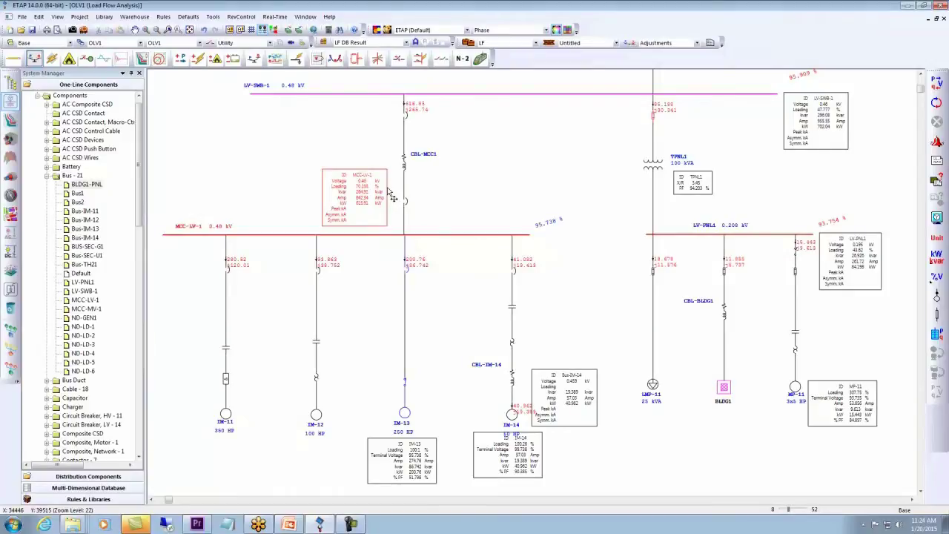
pyautogui.moveTo(367, 192)
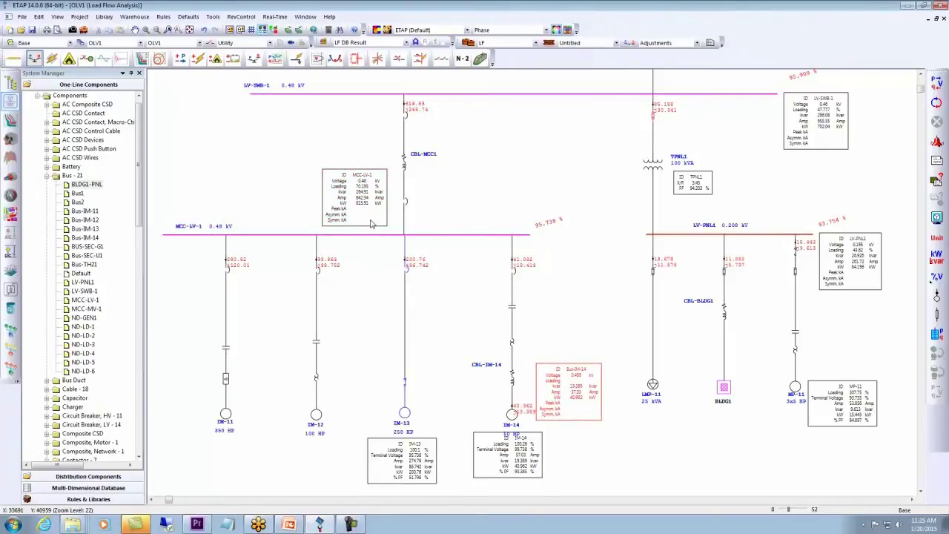
pyautogui.moveTo(372, 224)
# Switch to Short-Circuit Analysis mode, run the first device duty study with the output name Untitled, and review the bus datablocks
pyautogui.click(51, 59)
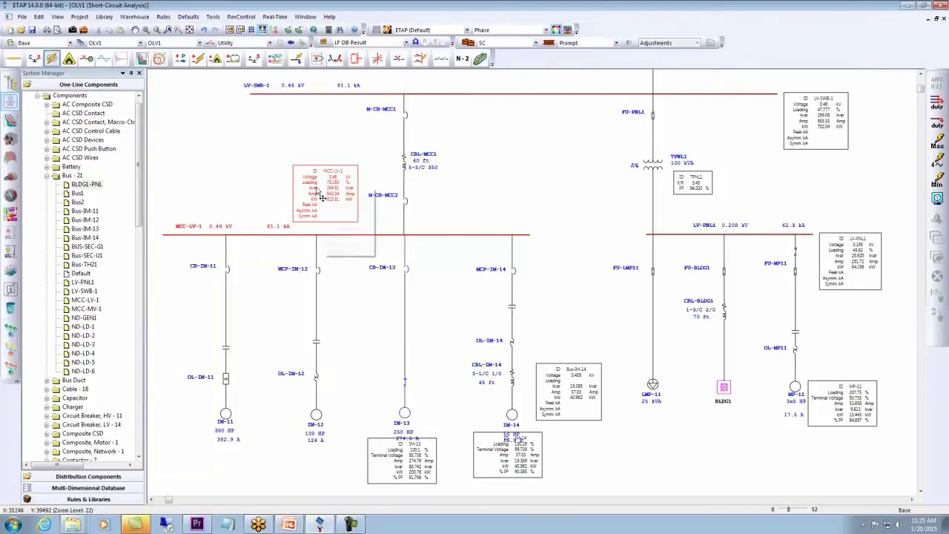
pyautogui.moveTo(331, 202)
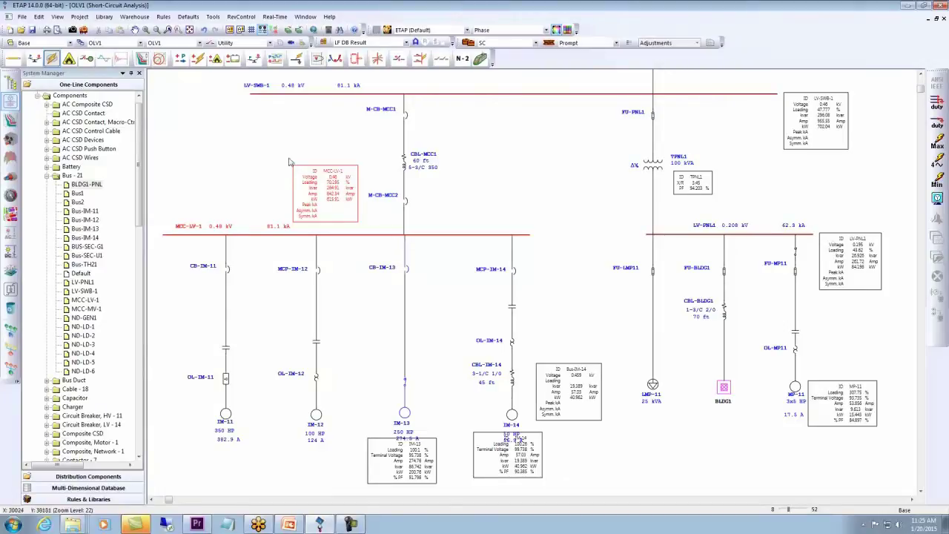
pyautogui.click(938, 106)
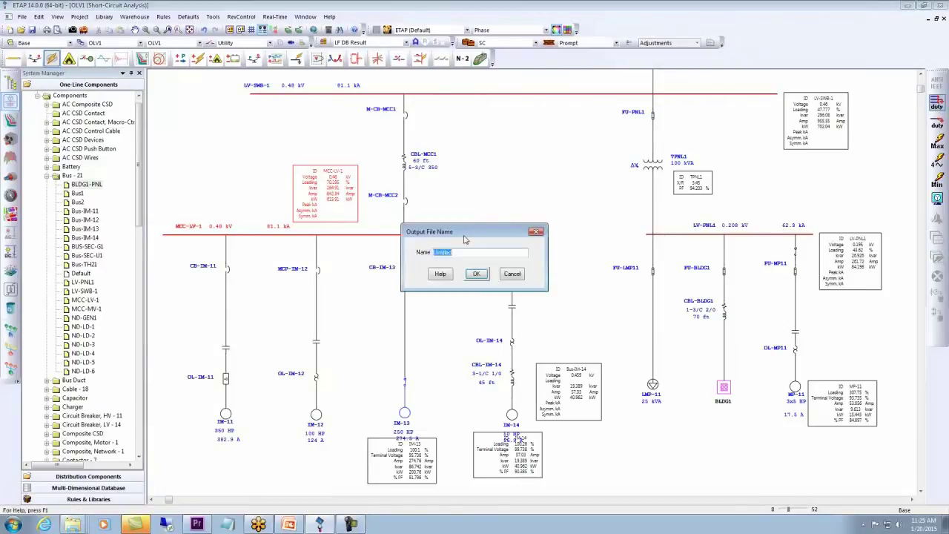
pyautogui.click(476, 275)
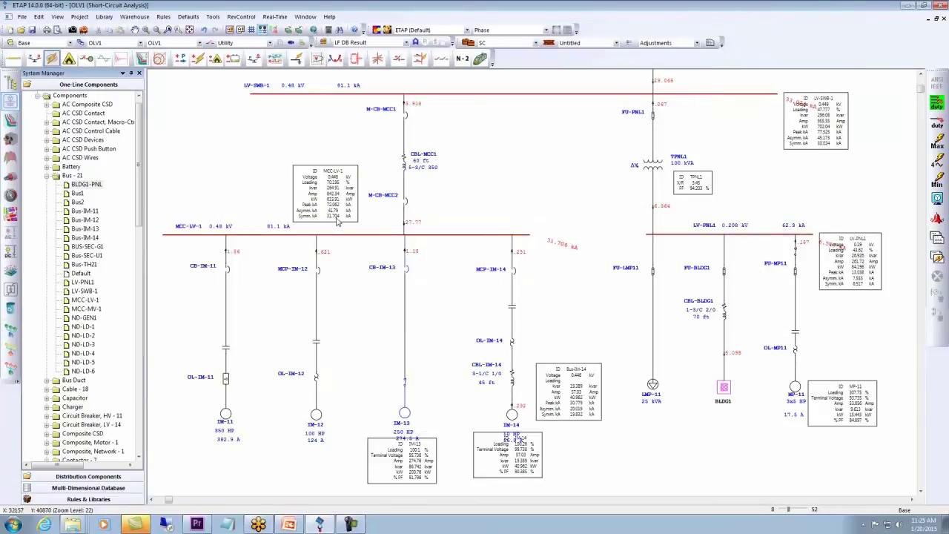
pyautogui.moveTo(338, 220)
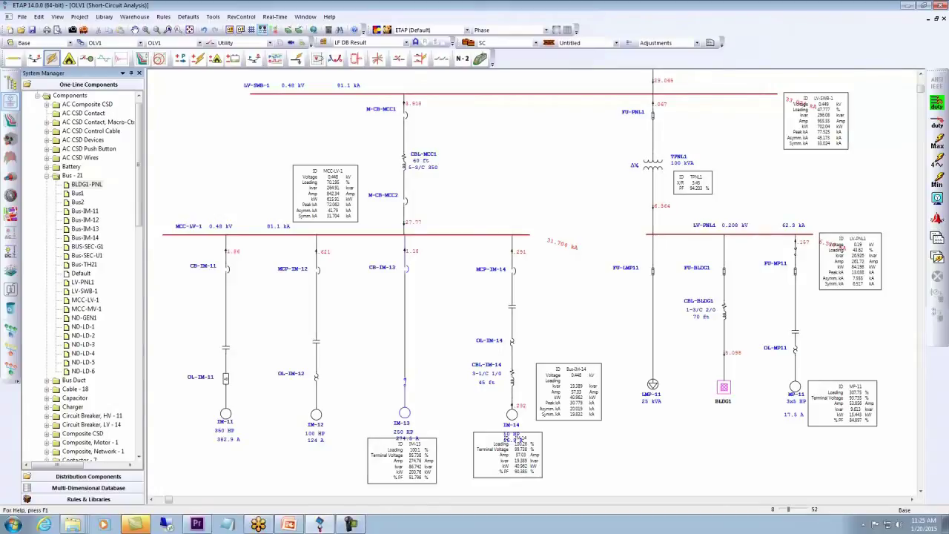
pyautogui.scroll(-1, 691, 433)
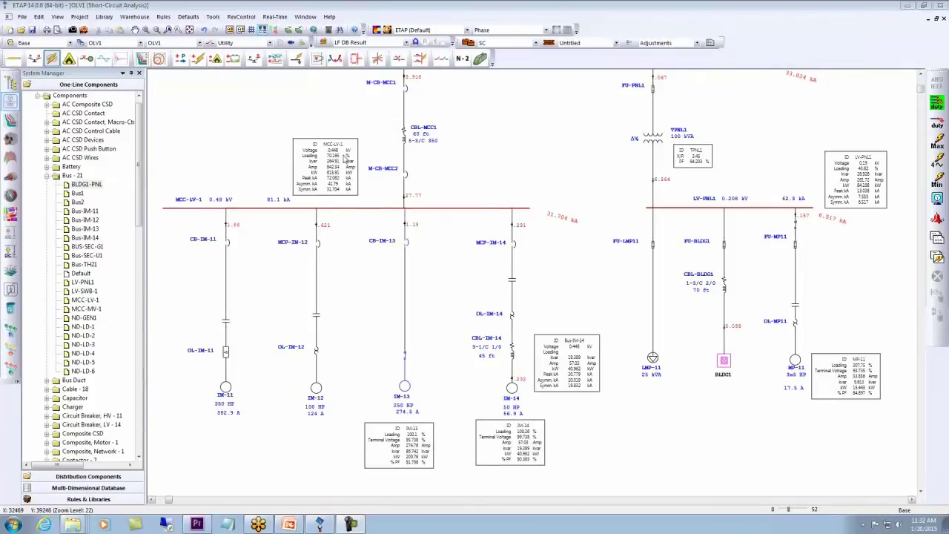
# Return to Load Flow Analysis mode and set motor IM-13's nameplate rating to 300 HP with the typical MFR data
pyautogui.click(33, 60)
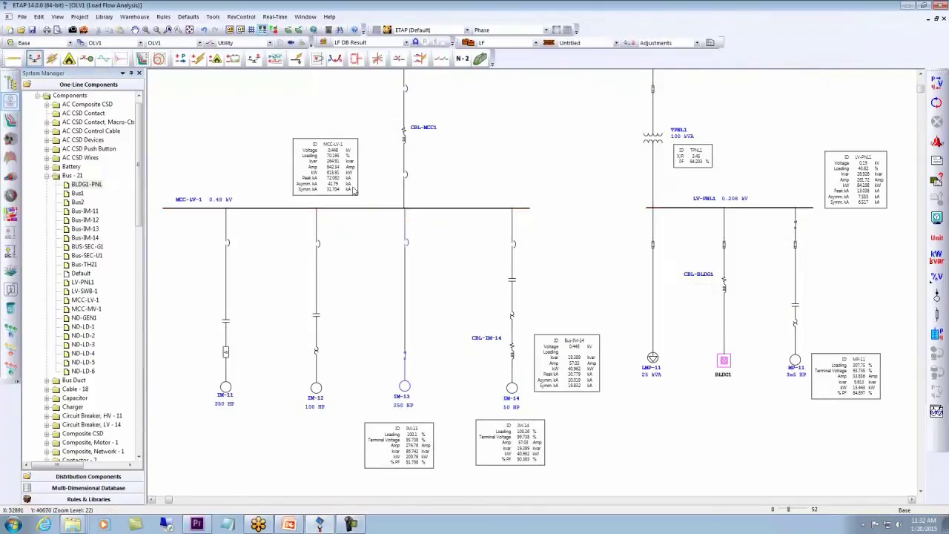
pyautogui.doubleClick(404, 386)
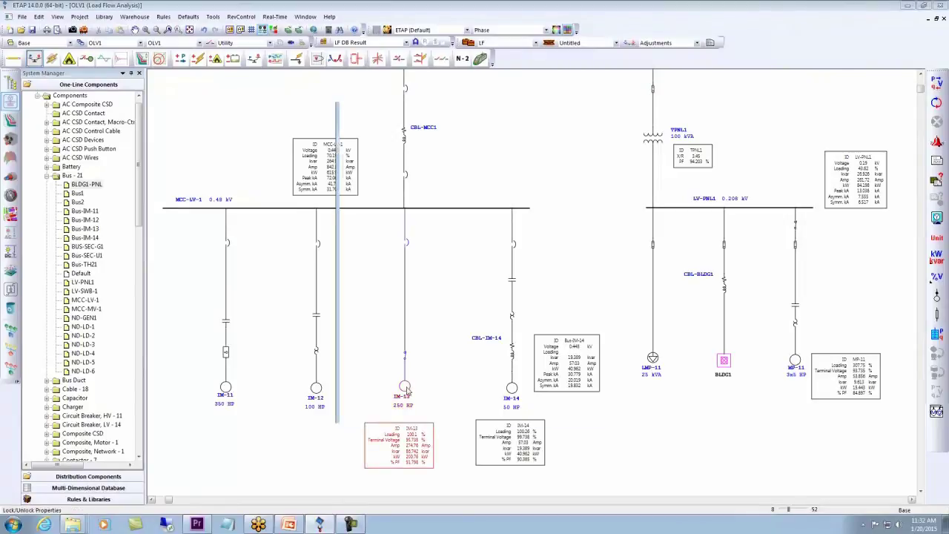
pyautogui.moveTo(419, 96); pyautogui.dragTo(583, 109)
pyautogui.click(555, 132)
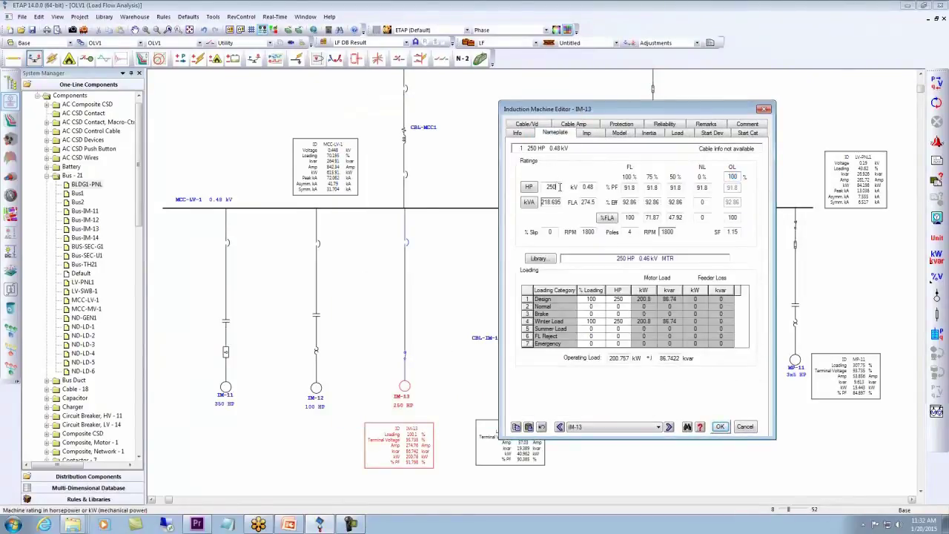
pyautogui.write('300')
pyautogui.click(721, 428)
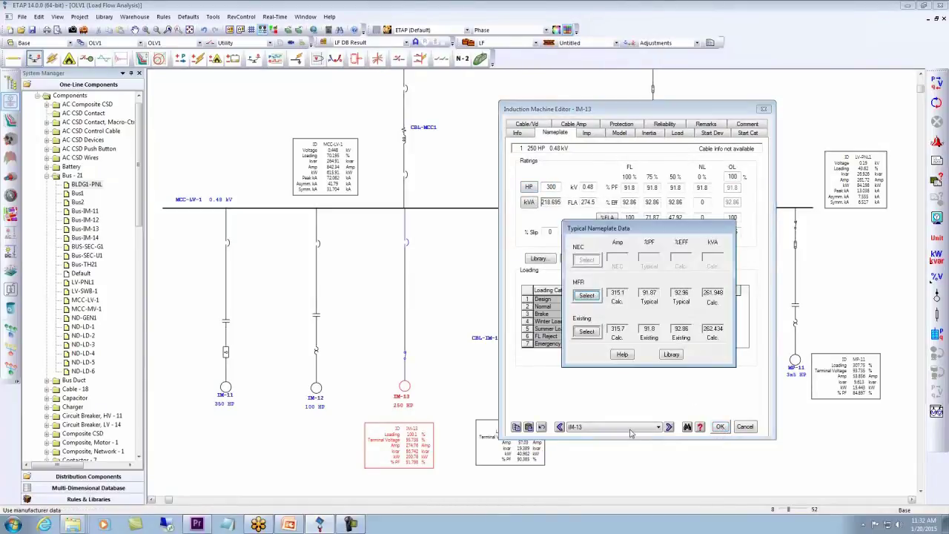
pyautogui.click(632, 347)
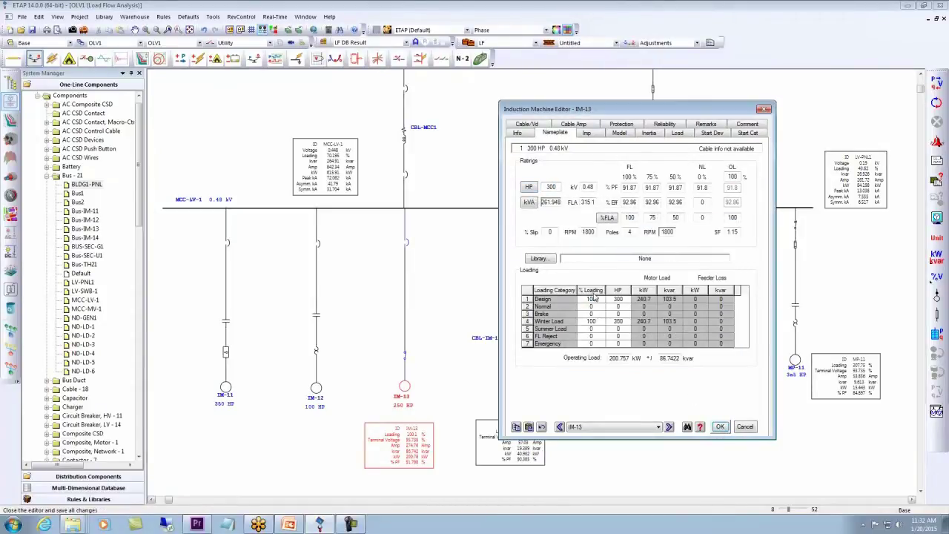
pyautogui.click(720, 427)
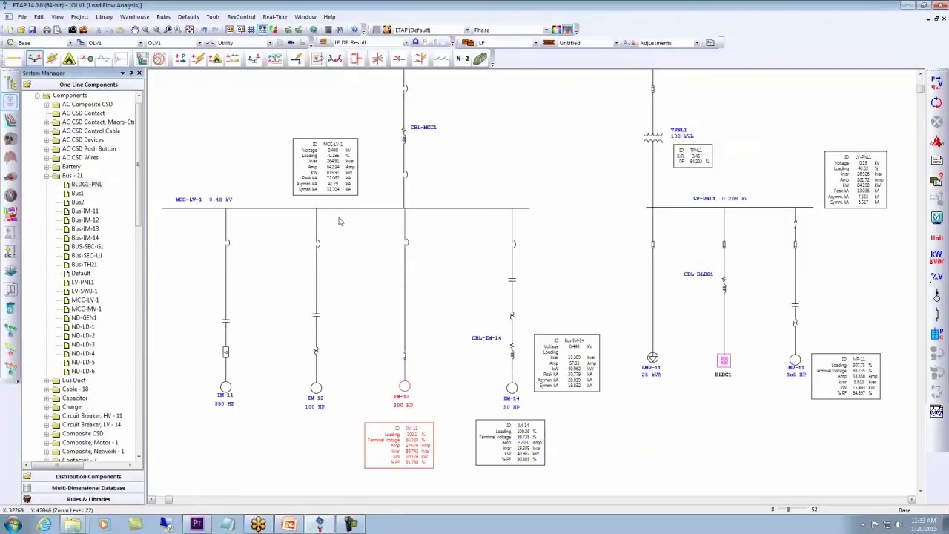
# Run the load flow again to update the datablocks and reposition the MCC-LV-1 and IM-13 datablocks near their elements
pyautogui.moveTo(349, 181)
pyautogui.click(939, 87)
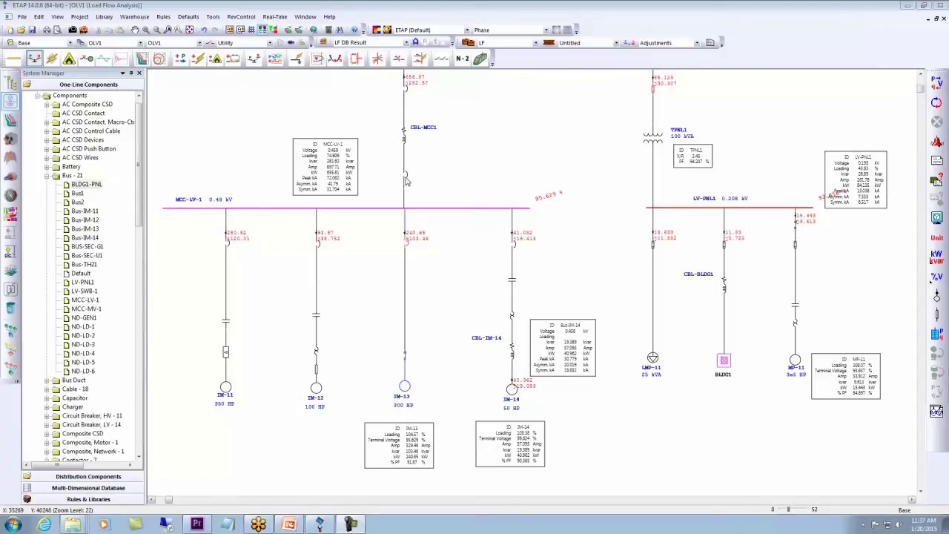
pyautogui.moveTo(344, 169); pyautogui.dragTo(320, 107)
pyautogui.press('Escape')
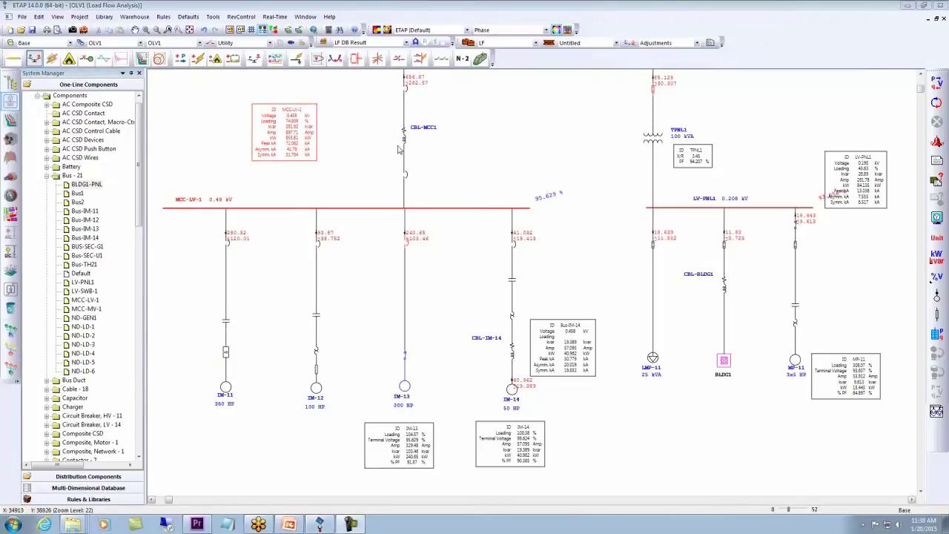
pyautogui.moveTo(311, 149); pyautogui.dragTo(372, 171)
pyautogui.moveTo(393, 469)
pyautogui.mouseDown()
pyautogui.moveTo(328, 470)
pyautogui.moveTo(390, 466)
pyautogui.mouseUp()
pyautogui.click(341, 157)
pyautogui.moveTo(345, 165); pyautogui.dragTo(342, 163)
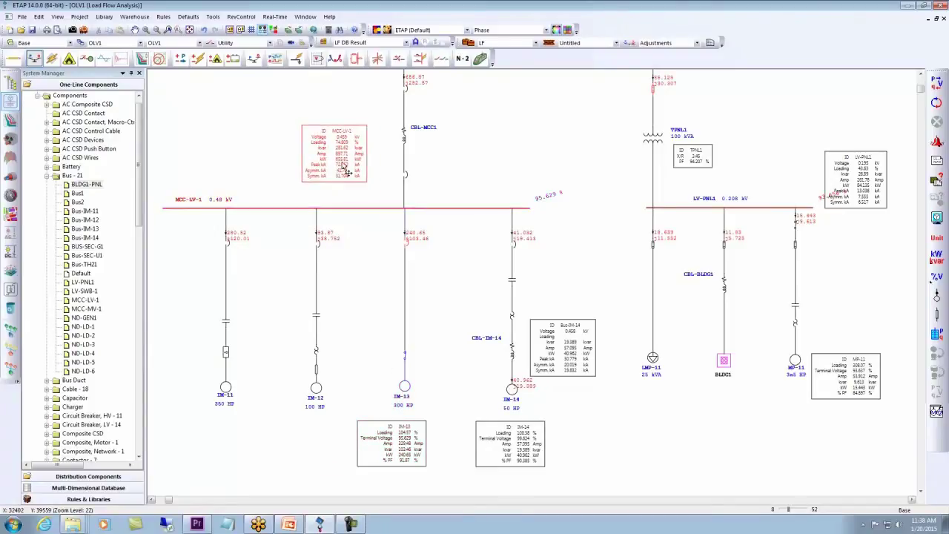
# Show the dashed lines linking datablocks to their elements and shift the Bus-IM-14 and IM-14 datablocks slightly
pyautogui.click(444, 43)
pyautogui.moveTo(565, 338); pyautogui.dragTo(572, 337)
pyautogui.moveTo(547, 425)
pyautogui.mouseDown()
pyautogui.moveTo(568, 435)
pyautogui.moveTo(557, 434)
pyautogui.mouseUp()
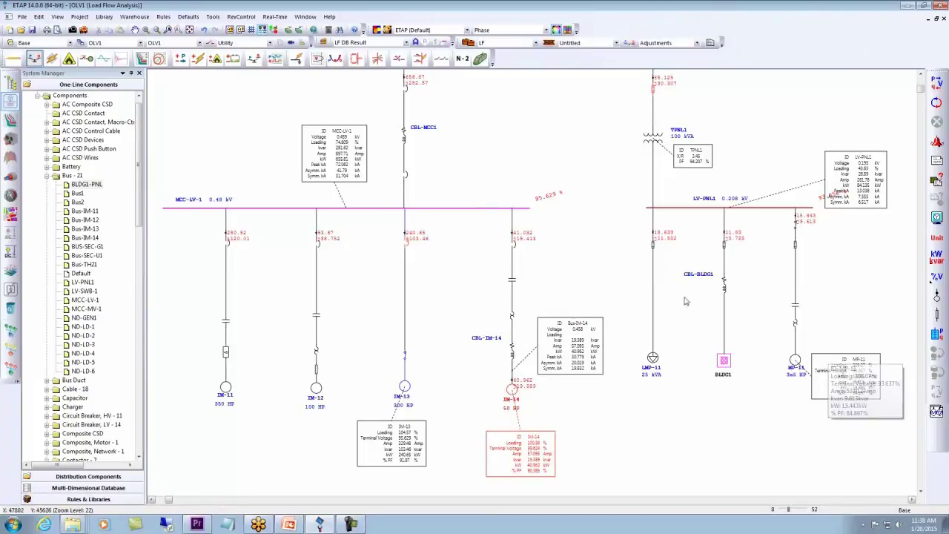
# Toggle the dashed datablock connection lines and leave them hidden
pyautogui.click(444, 46)
pyautogui.click(445, 42)
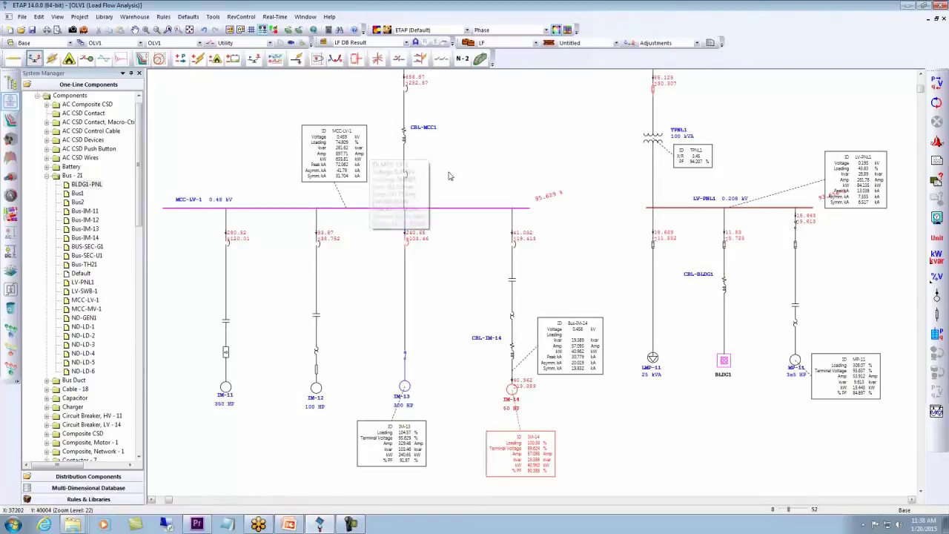
pyautogui.click(445, 42)
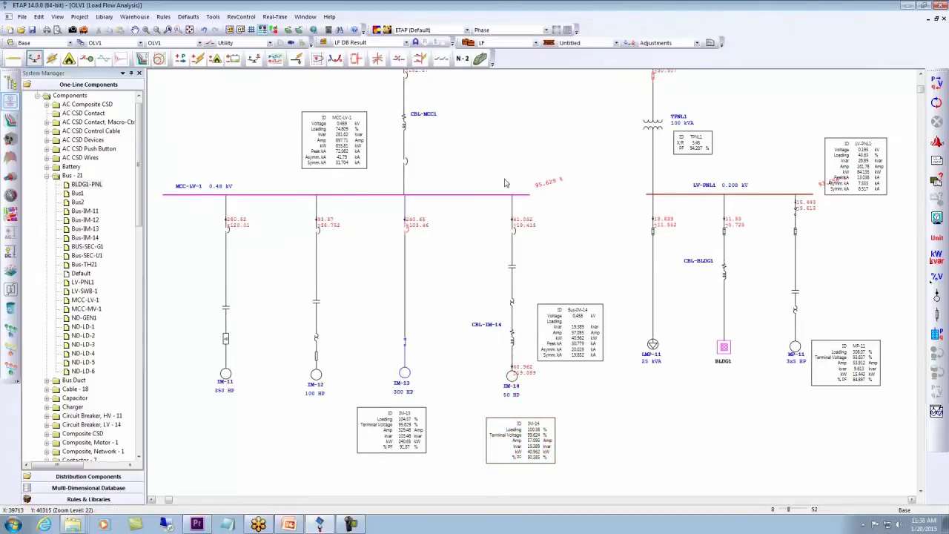
# Move the CBL-MCC1 cable label slightly down and away from the cable
pyautogui.scroll(-3, 504, 182)
pyautogui.scroll(2, 454, 146)
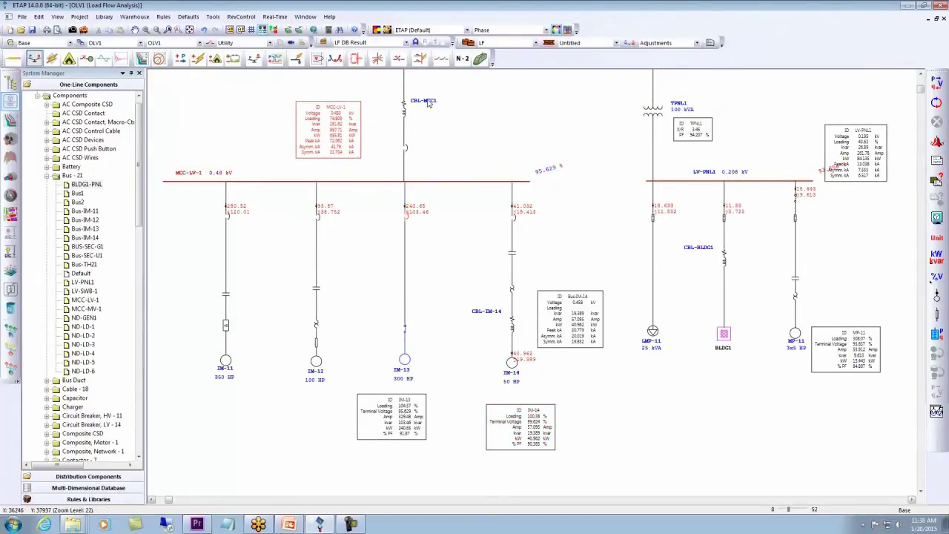
pyautogui.moveTo(427, 104)
pyautogui.mouseDown()
pyautogui.moveTo(448, 158)
pyautogui.moveTo(360, 136)
pyautogui.moveTo(361, 79)
pyautogui.moveTo(454, 91)
pyautogui.moveTo(420, 157)
pyautogui.moveTo(360, 93)
pyautogui.moveTo(454, 71)
pyautogui.moveTo(454, 140)
pyautogui.moveTo(361, 121)
pyautogui.moveTo(360, 79)
pyautogui.moveTo(449, 125)
pyautogui.moveTo(358, 127)
pyautogui.moveTo(436, 78)
pyautogui.moveTo(440, 110)
pyautogui.moveTo(431, 111)
pyautogui.mouseUp()
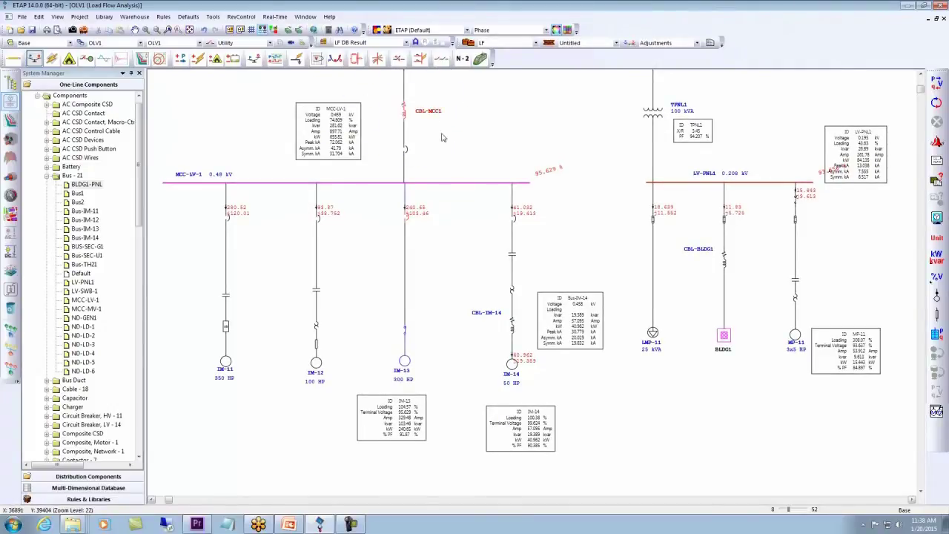
# Move the MCC-LV-1, IM-13 and IM-14 datablocks into a row in the empty area below the one-line diagram
pyautogui.moveTo(343, 132); pyautogui.dragTo(286, 450)
pyautogui.click(342, 470)
pyautogui.moveTo(393, 479); pyautogui.dragTo(390, 193)
pyautogui.moveTo(381, 132); pyautogui.dragTo(338, 166)
pyautogui.moveTo(267, 156); pyautogui.dragTo(260, 281)
pyautogui.moveTo(348, 159); pyautogui.dragTo(341, 287)
pyautogui.moveTo(500, 156); pyautogui.dragTo(403, 309)
pyautogui.click(578, 255)
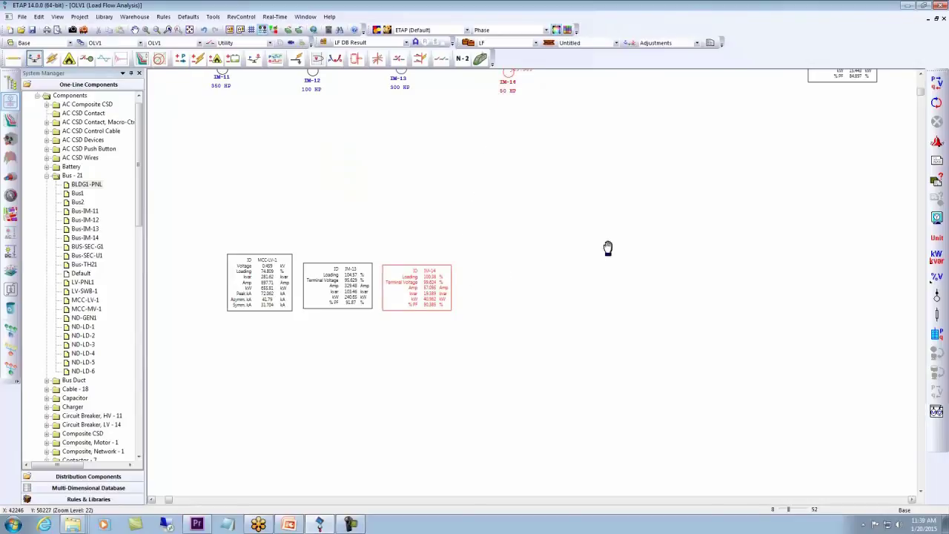
# Move the MP-11 datablock into the row beside the IM-14 datablock in the empty area below the one-line diagram
pyautogui.scroll(1, 574, 275)
pyautogui.moveTo(831, 87); pyautogui.dragTo(486, 300)
pyautogui.click(503, 353)
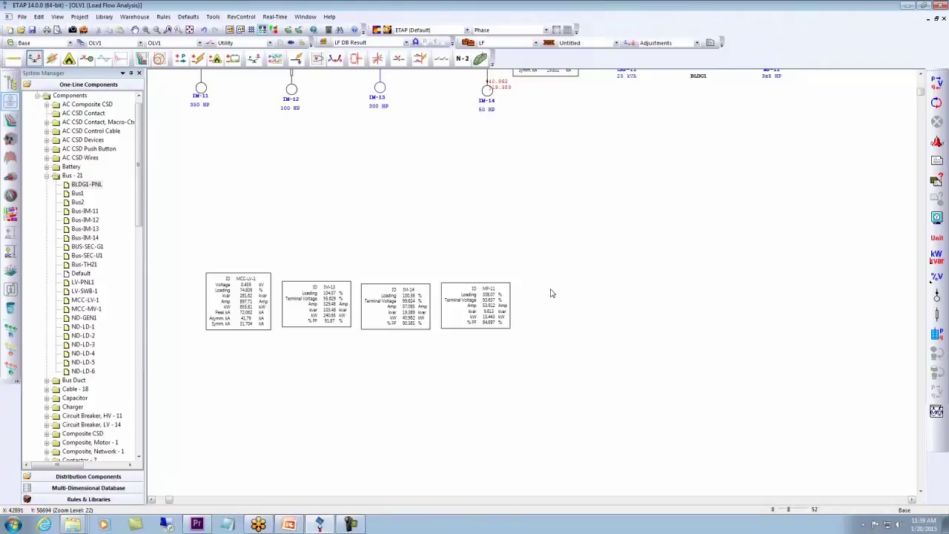
pyautogui.scroll(4, 570, 284)
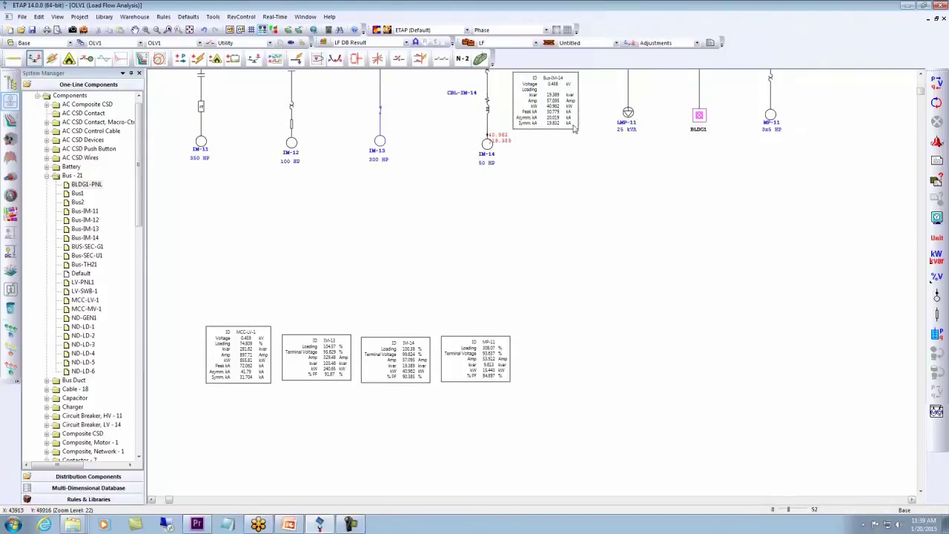
pyautogui.scroll(-1, 551, 152)
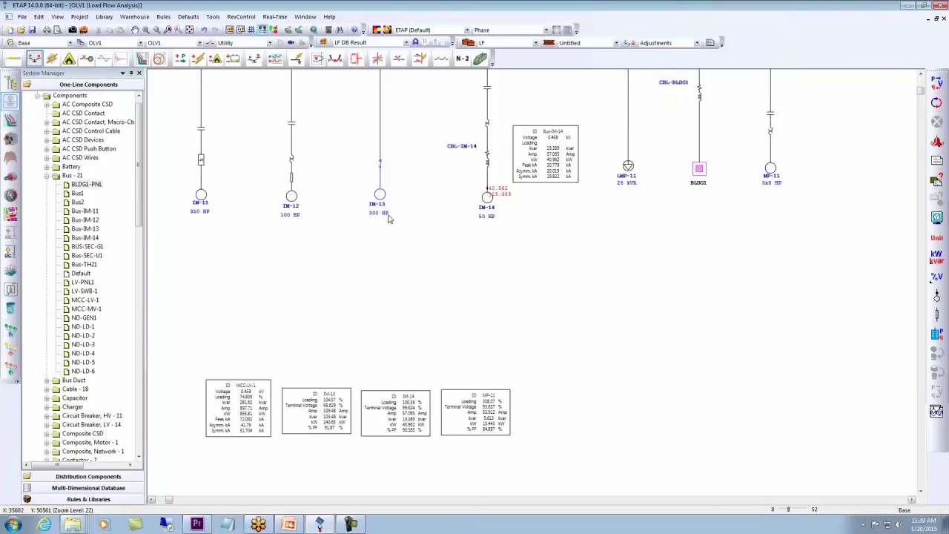
pyautogui.scroll(1, 549, 330)
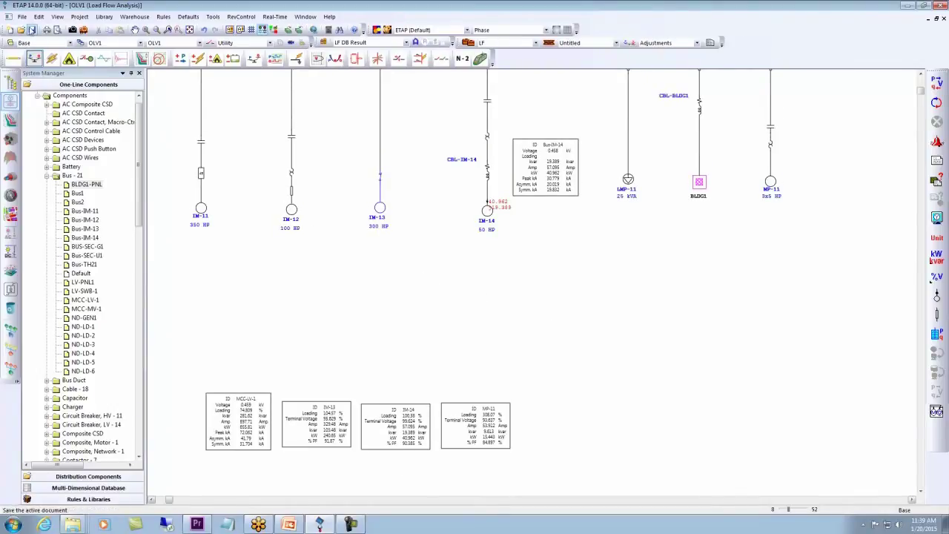
# Undo the datablock moves to return the MCC-LV-1, IM-13, IM-14 and MP-11 datablocks to their elements
pyautogui.click(22, 17)
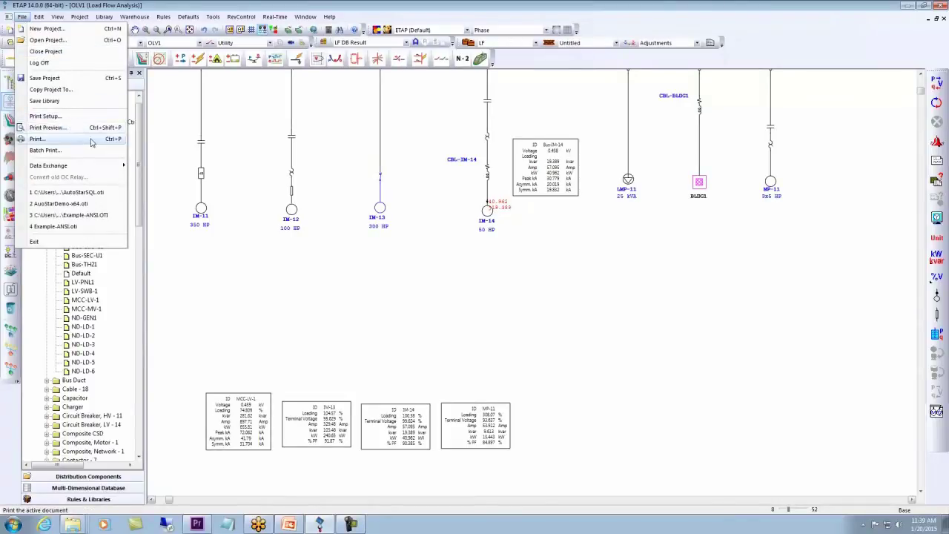
pyautogui.click(336, 270)
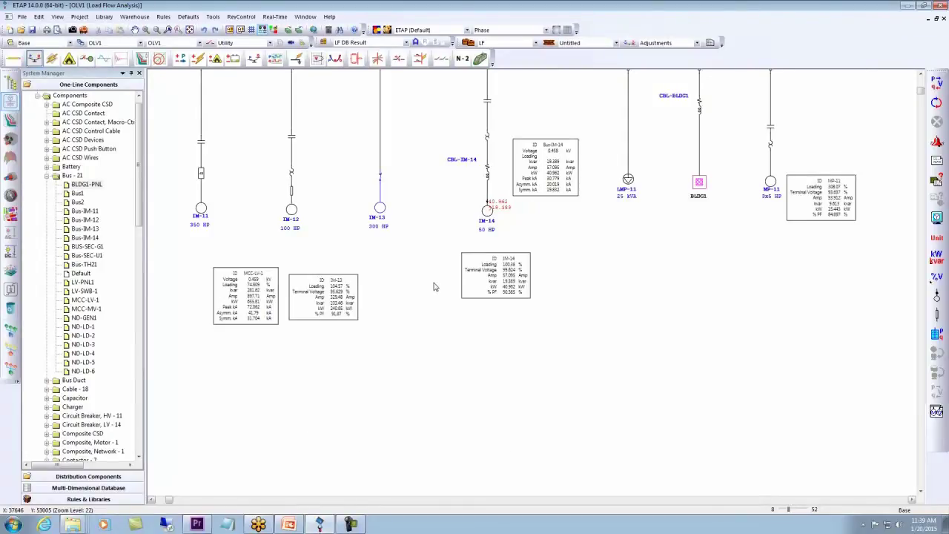
pyautogui.scroll(3, 434, 288)
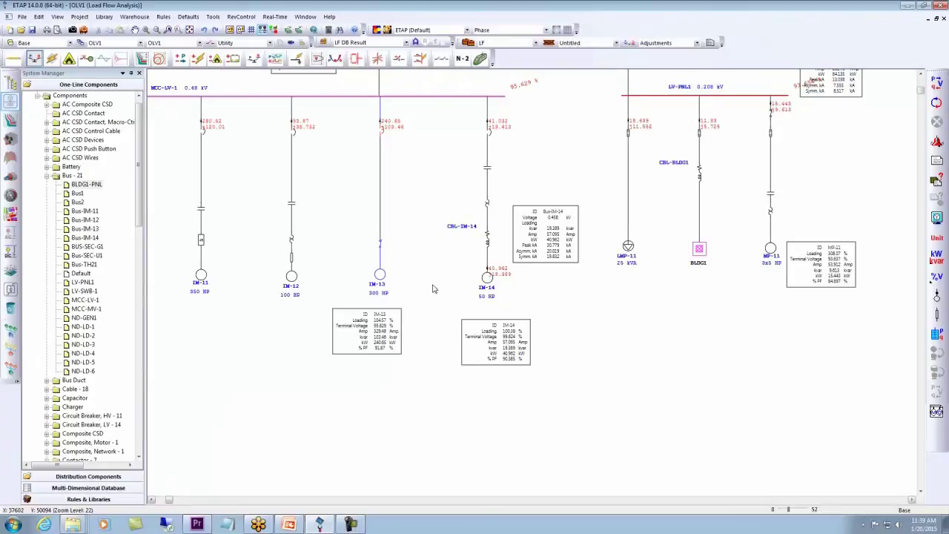
pyautogui.scroll(5, 434, 288)
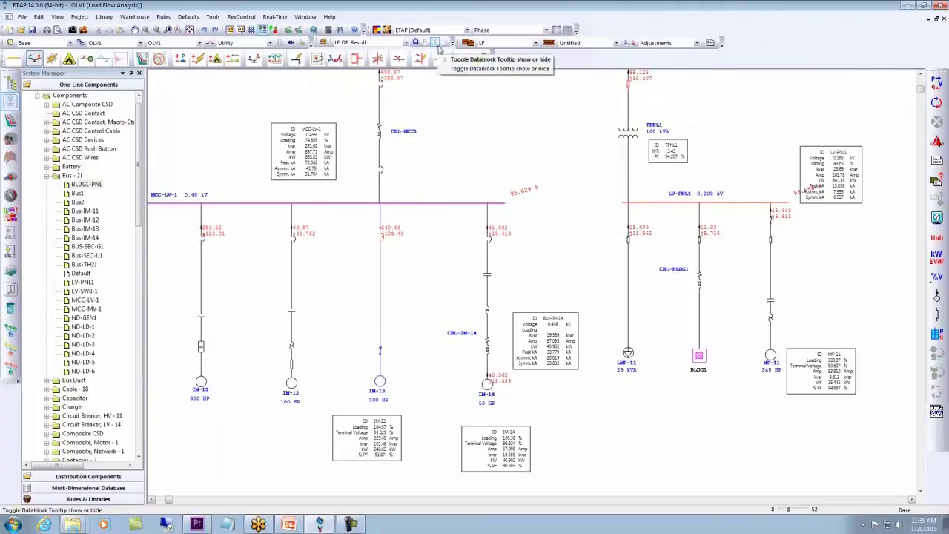
# Show the dashed lines connecting the datablocks to their elements
pyautogui.click(448, 43)
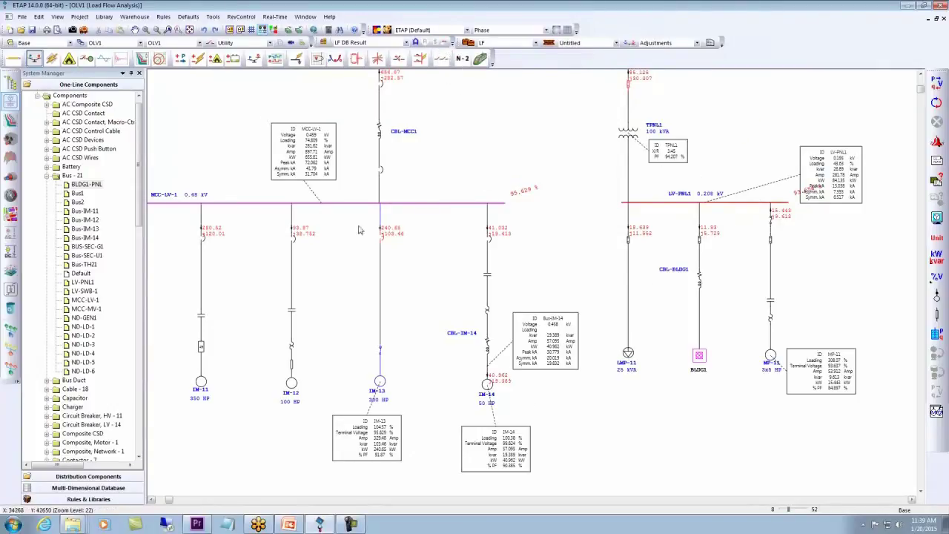
pyautogui.scroll(2, 503, 196)
pyautogui.scroll(-3, 502, 195)
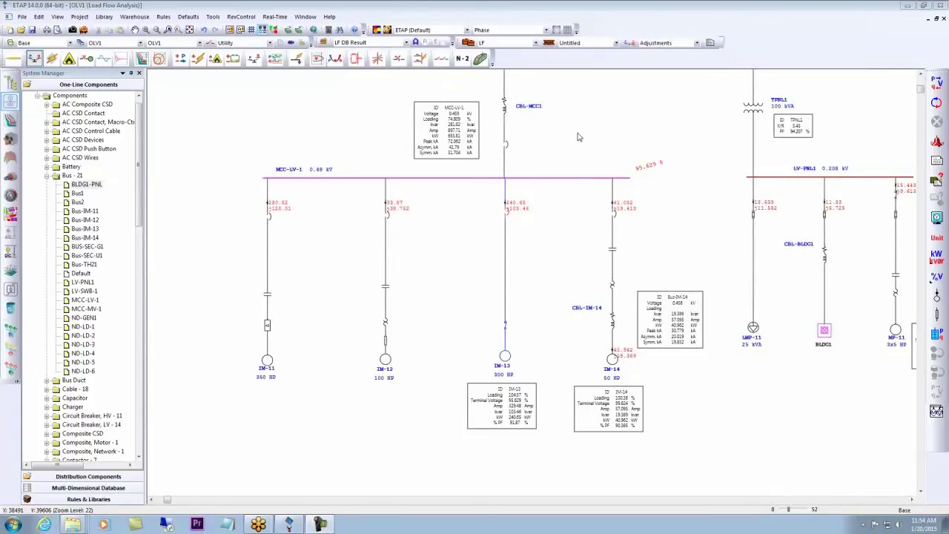
# Display the ANSI-AC-LVCB+TM datablocks on the low-voltage circuit breakers around LV-SWB-1 and MCC-LV-1
pyautogui.click(375, 43)
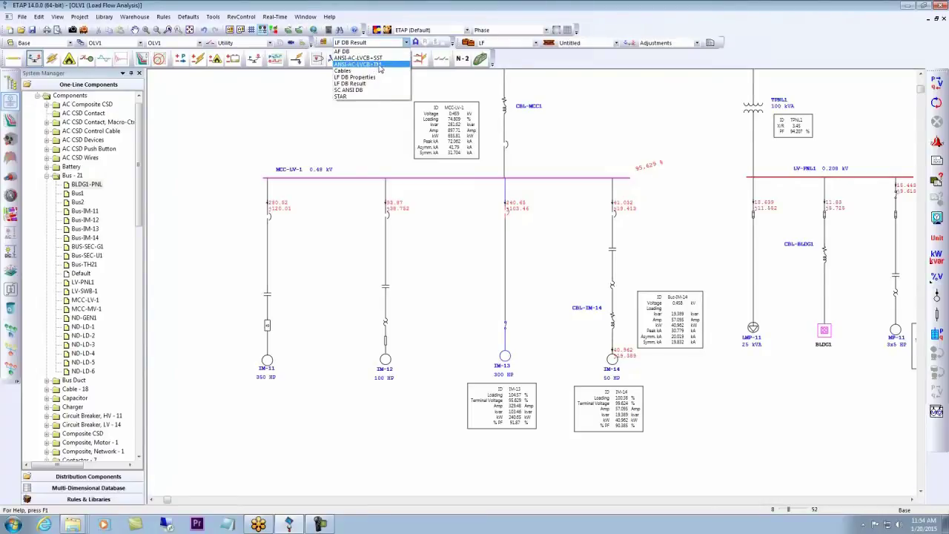
pyautogui.click(380, 64)
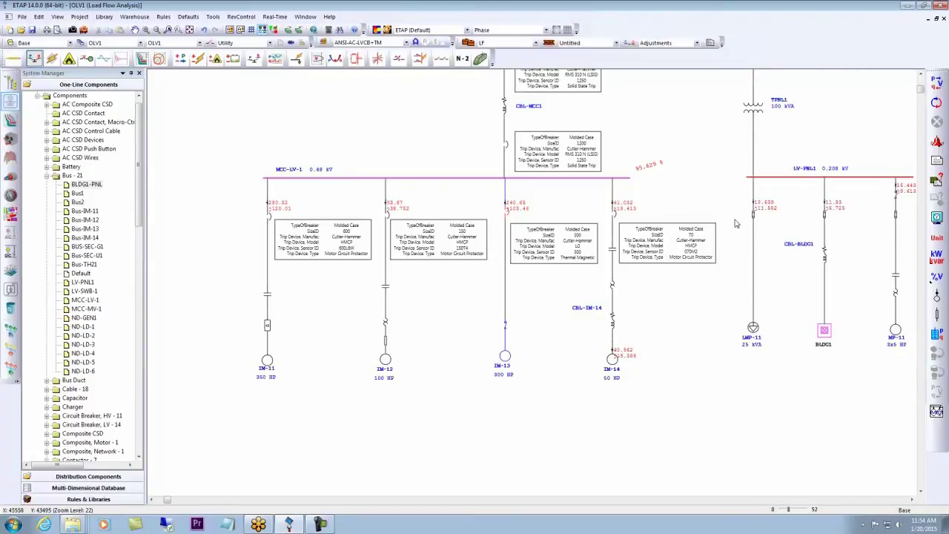
pyautogui.moveTo(727, 165); pyautogui.dragTo(628, 337)
pyautogui.moveTo(616, 287); pyautogui.dragTo(646, 239)
pyautogui.moveTo(602, 318); pyautogui.dragTo(638, 248)
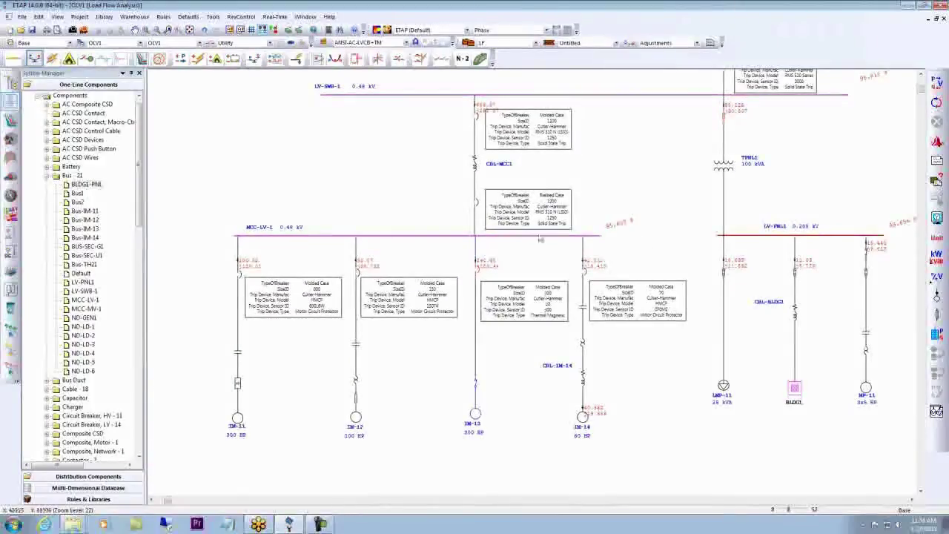
pyautogui.moveTo(670, 121); pyautogui.dragTo(618, 180)
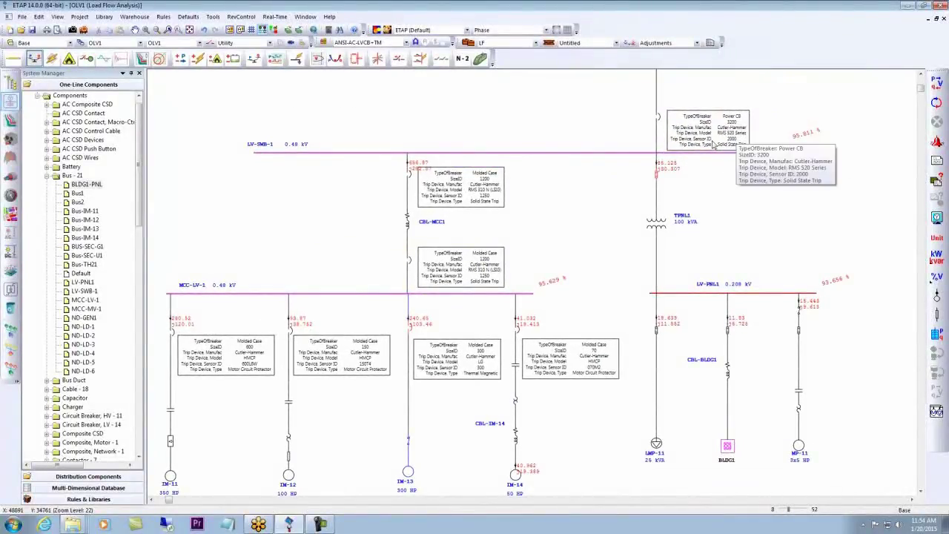
# Open the datablock definition of the LV breaker above CBL-MCC1 and browse the available trip device and user-defined properties
pyautogui.click(460, 193)
pyautogui.doubleClick(460, 192)
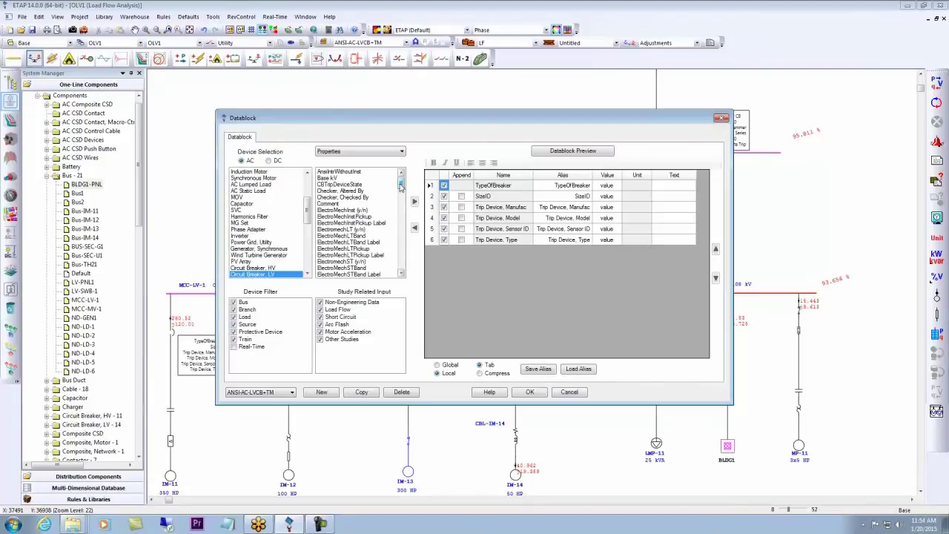
pyautogui.scroll(-1, 401, 185)
pyautogui.moveTo(400, 186); pyautogui.dragTo(400, 241)
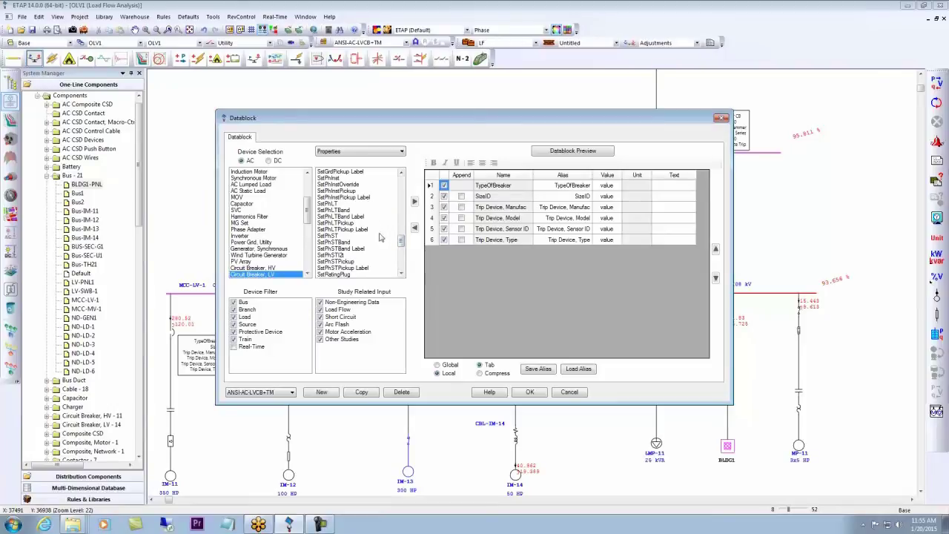
pyautogui.moveTo(400, 240); pyautogui.dragTo(401, 258)
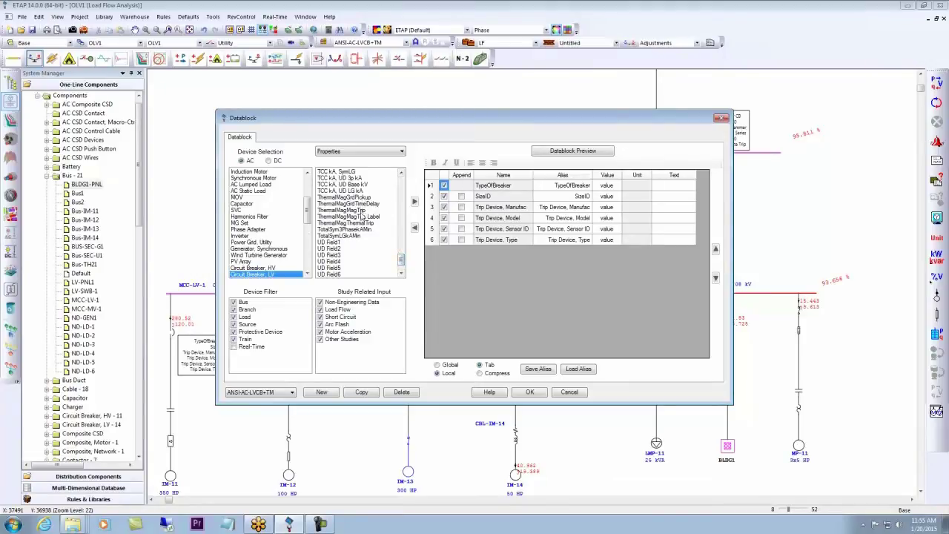
pyautogui.moveTo(400, 260); pyautogui.dragTo(400, 263)
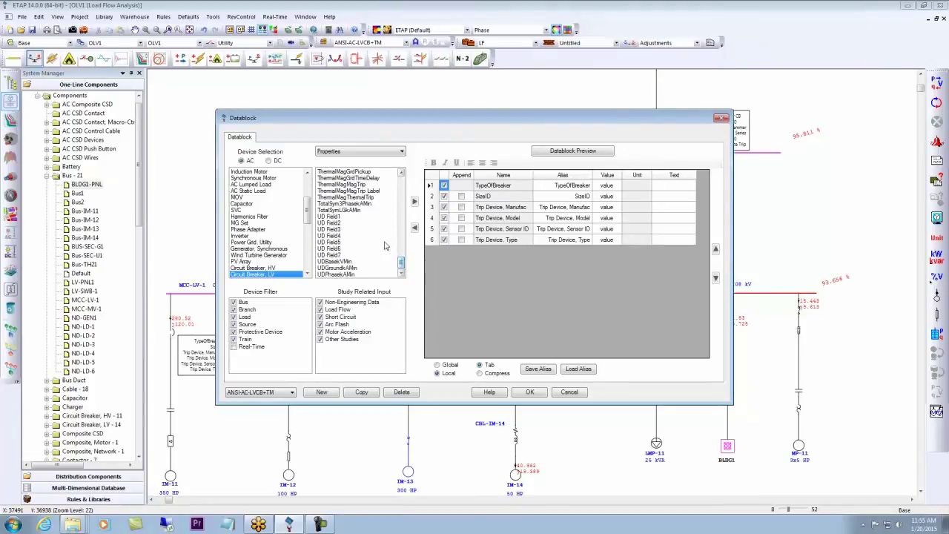
pyautogui.click(531, 391)
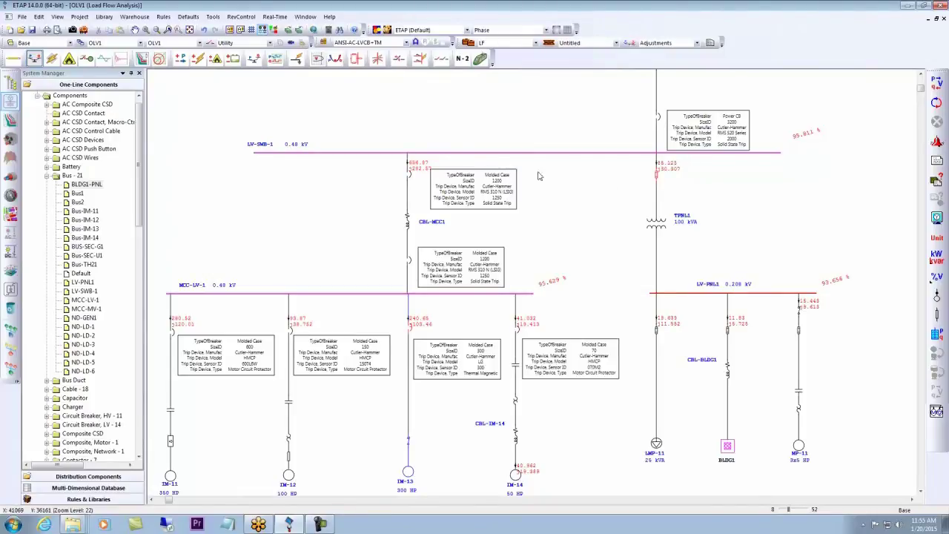
# Switch the displayed datablocks to Cables and move the CBL-MCC1 datablock to the other side of its cable, clear of the label
pyautogui.click(371, 42)
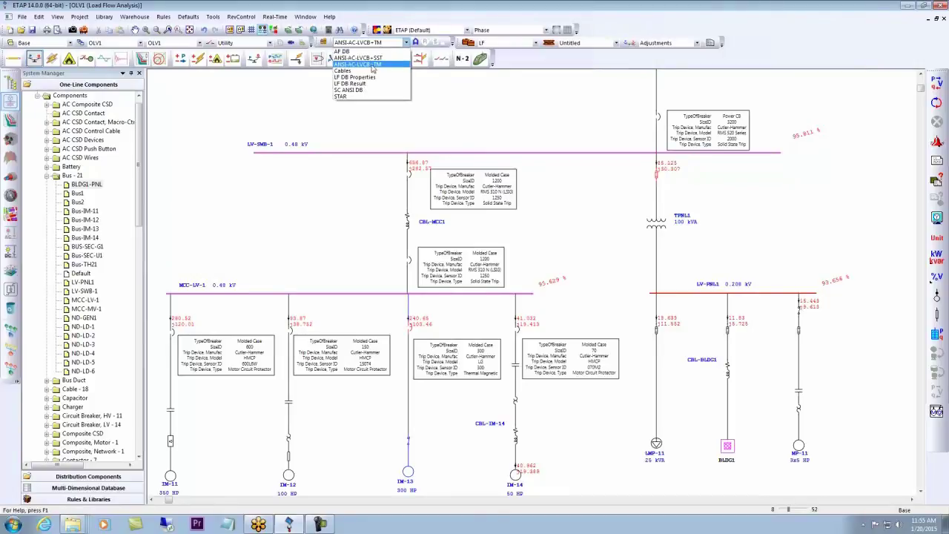
pyautogui.click(349, 70)
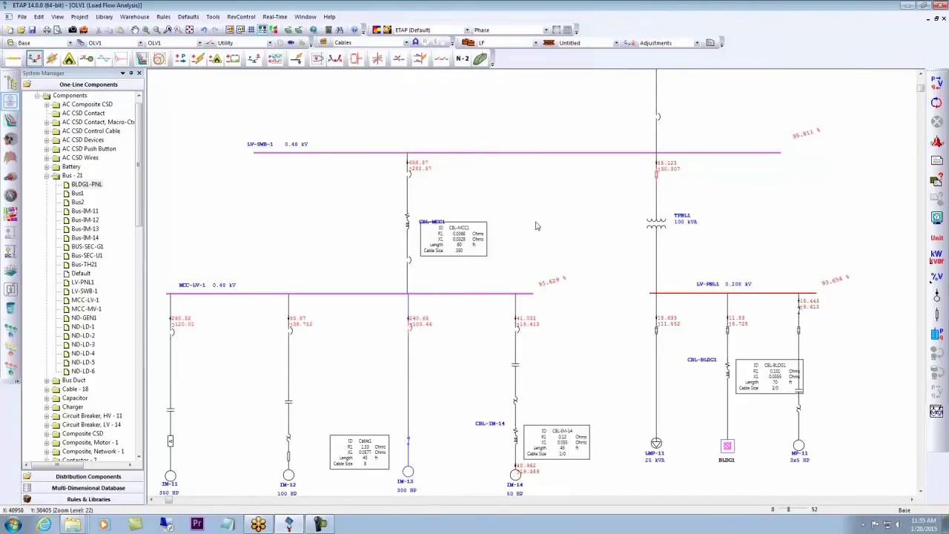
pyautogui.moveTo(470, 328); pyautogui.dragTo(530, 275)
pyautogui.moveTo(515, 190); pyautogui.dragTo(422, 175)
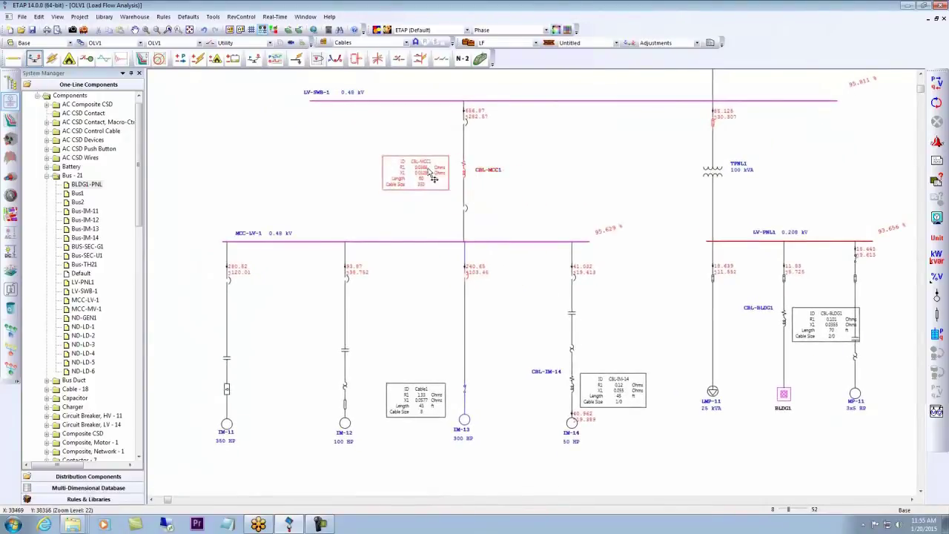
# Check the AC element options in the load flow display options, including the datablock column, and leave them without changes
pyautogui.click(937, 218)
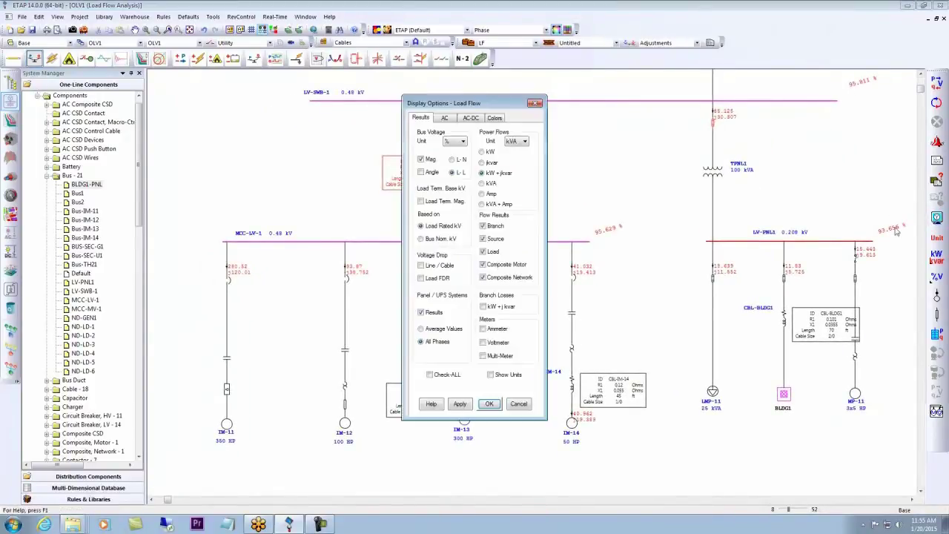
pyautogui.click(446, 117)
pyautogui.moveTo(463, 109); pyautogui.dragTo(574, 110)
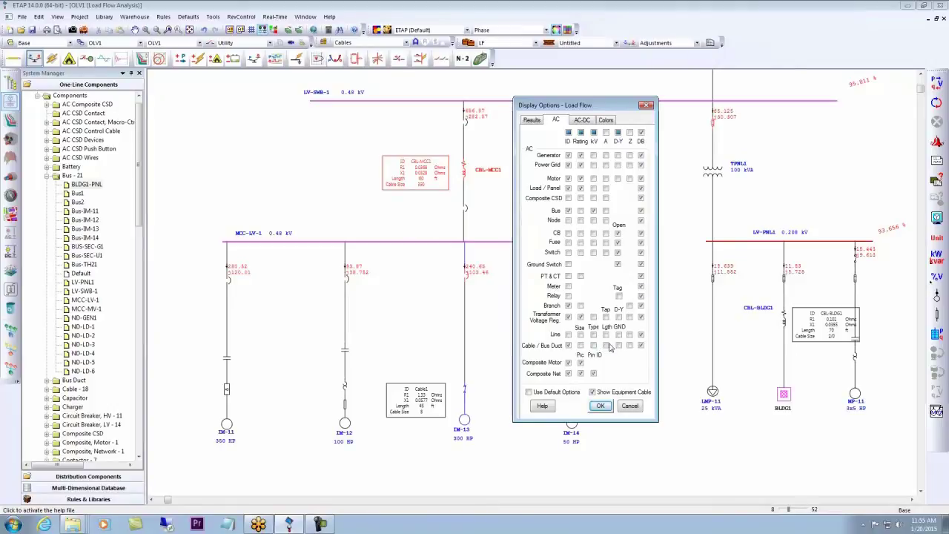
pyautogui.click(630, 406)
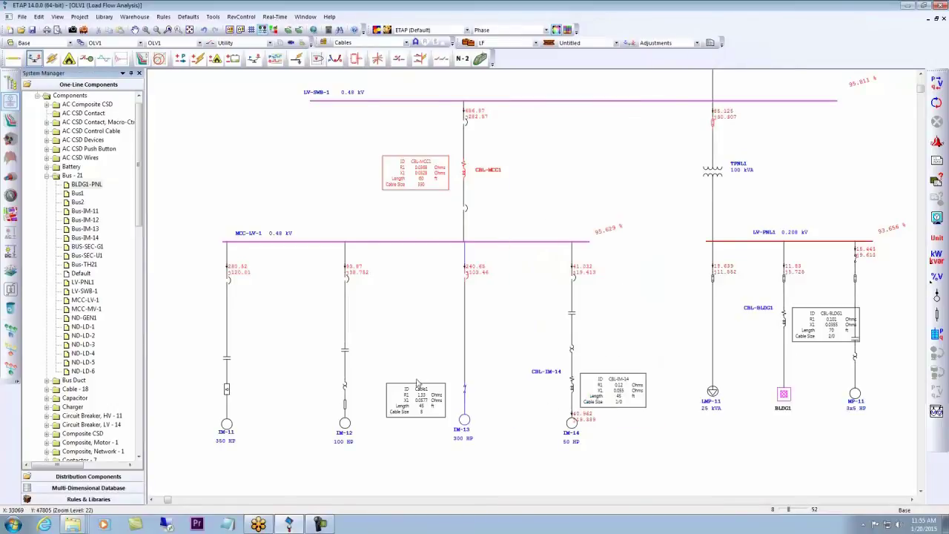
# Move the Cable1 datablock closer to the IM-12 motor branch
pyautogui.moveTo(404, 412); pyautogui.dragTo(344, 461)
pyautogui.moveTo(382, 416); pyautogui.dragTo(372, 433)
pyautogui.scroll(3, 386, 370)
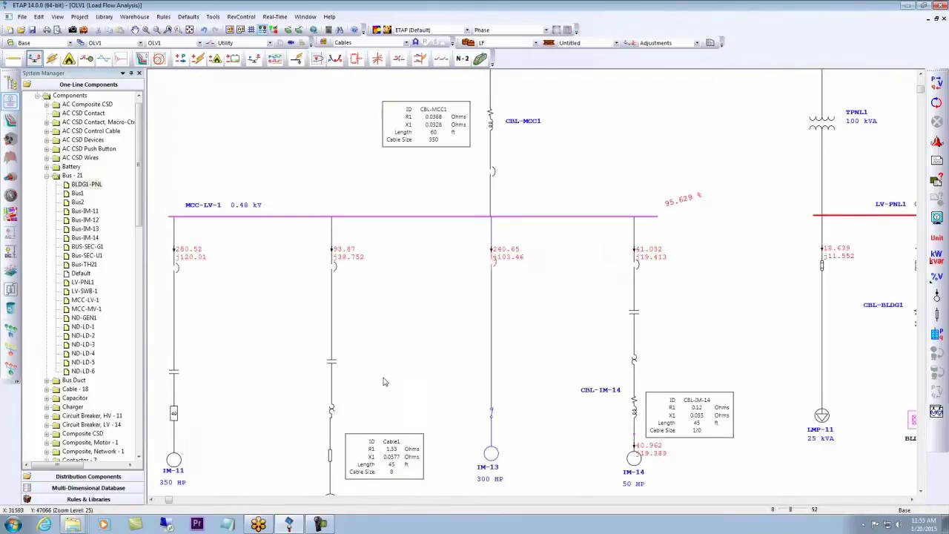
# Open the IM-12 induction machine editor and check its equipment cable ID, size and length on the Cable/Vd page
pyautogui.doubleClick(380, 380)
pyautogui.click(368, 111)
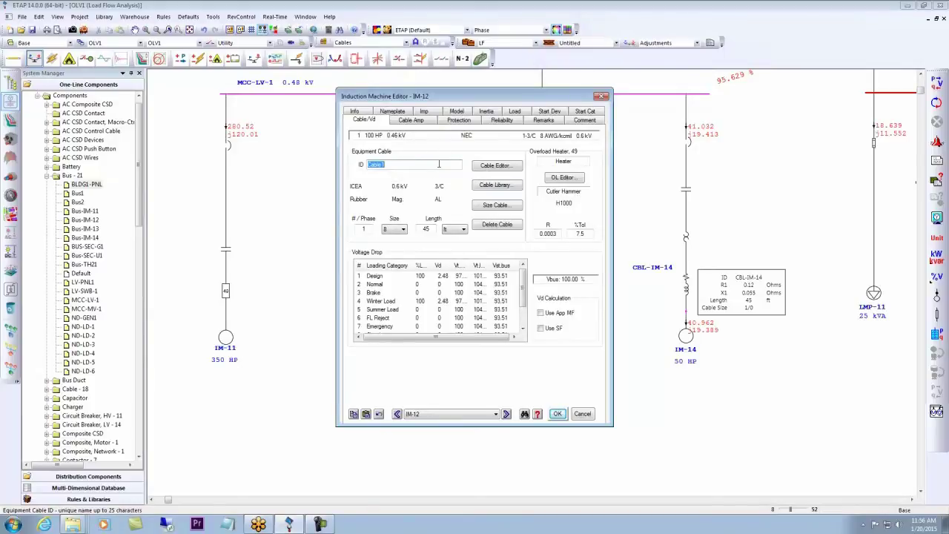
pyautogui.click(563, 413)
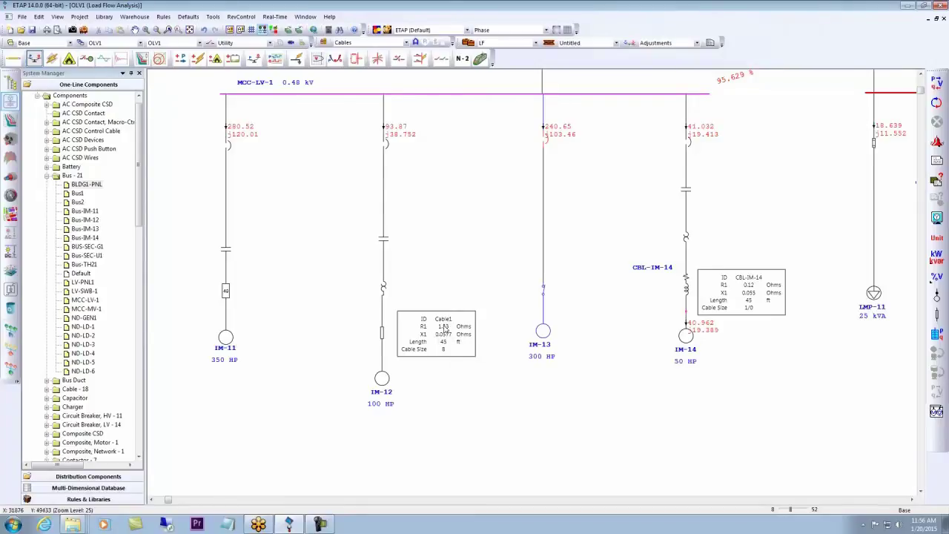
pyautogui.scroll(1, 475, 271)
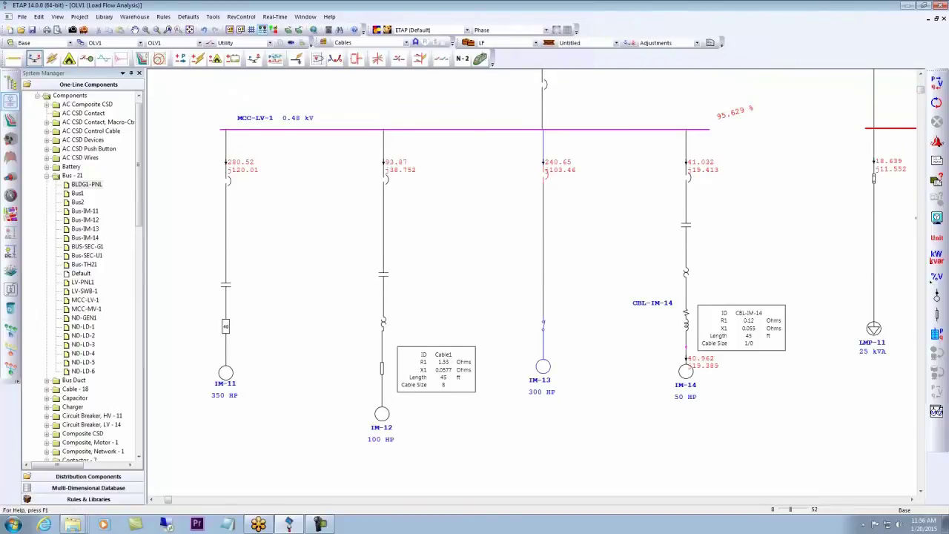
pyautogui.scroll(1, 564, 264)
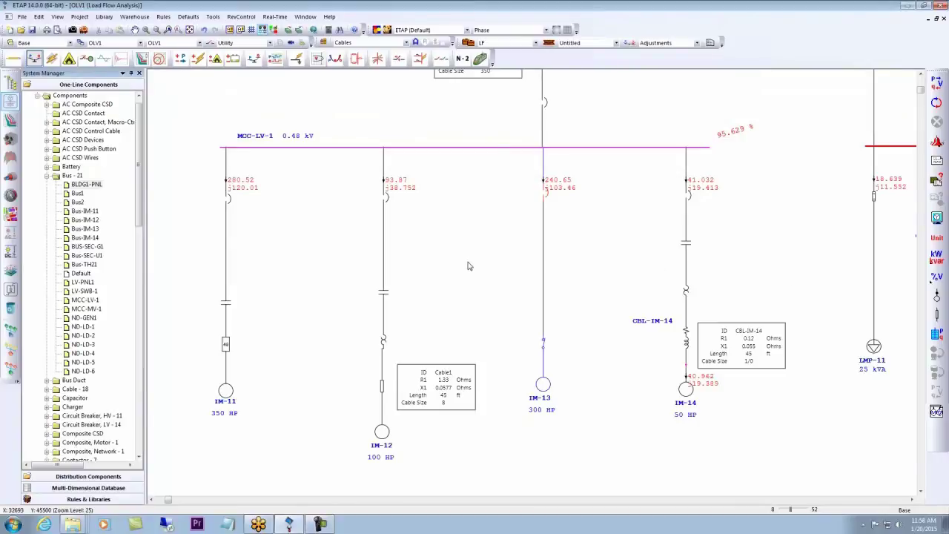
# Switch the displayed datablocks to LF DB Result and shift the MCC-LV-1 datablock slightly toward the incoming cable
pyautogui.click(383, 43)
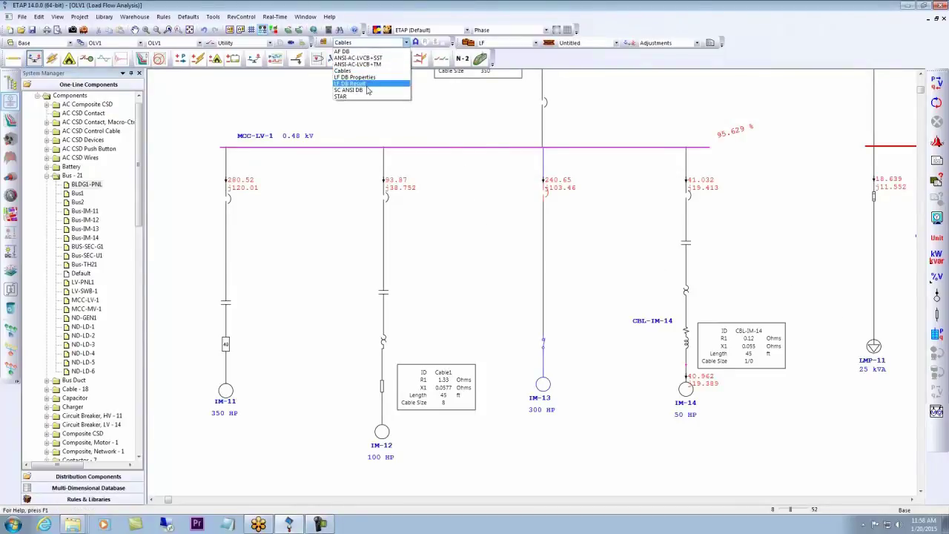
pyautogui.click(351, 83)
pyautogui.scroll(1, 469, 178)
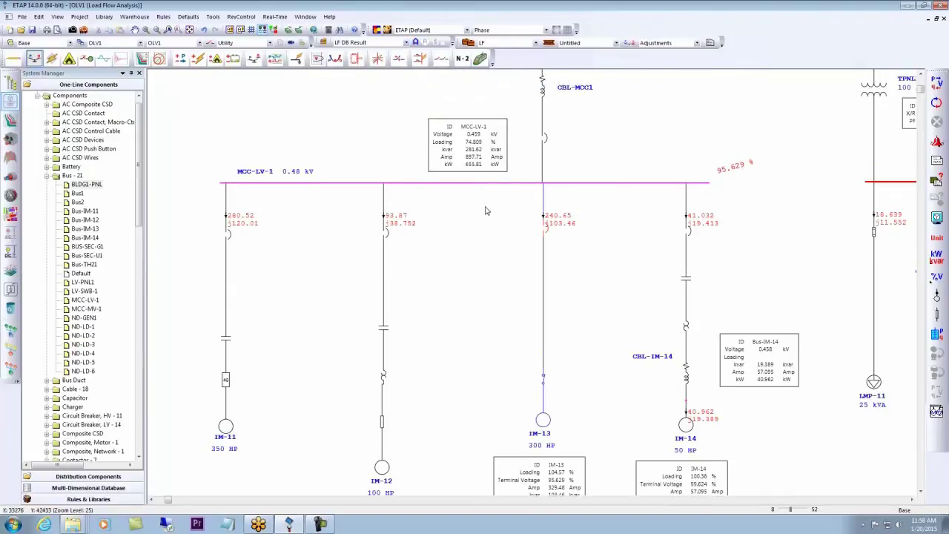
pyautogui.moveTo(512, 166); pyautogui.dragTo(523, 168)
pyautogui.click(581, 162)
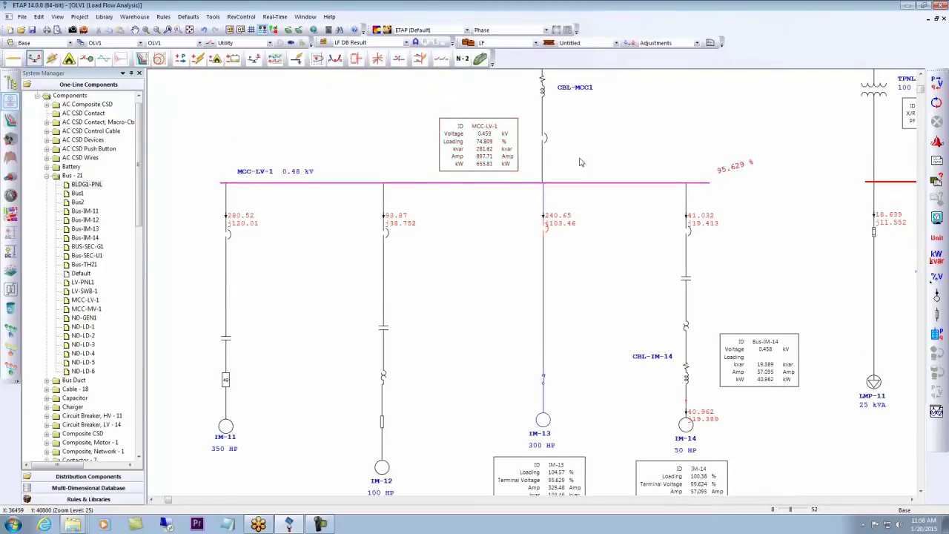
# Set the MCC-LV-1 datablock definition to Global
pyautogui.doubleClick(503, 133)
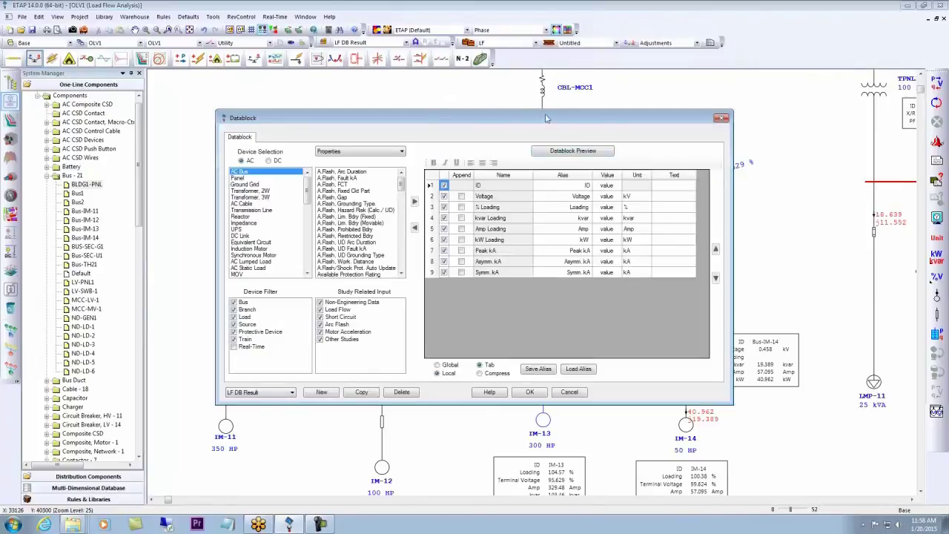
pyautogui.moveTo(645, 109); pyautogui.dragTo(645, 95)
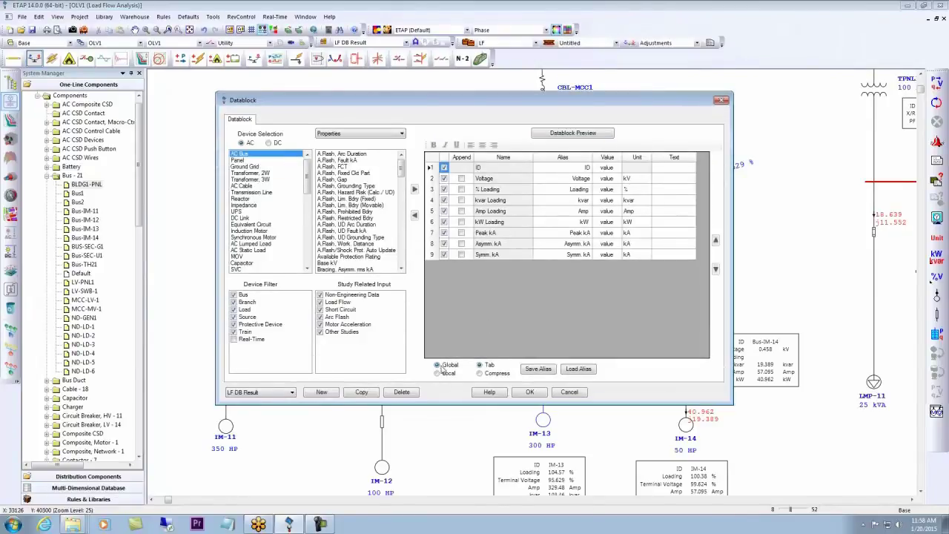
pyautogui.click(529, 392)
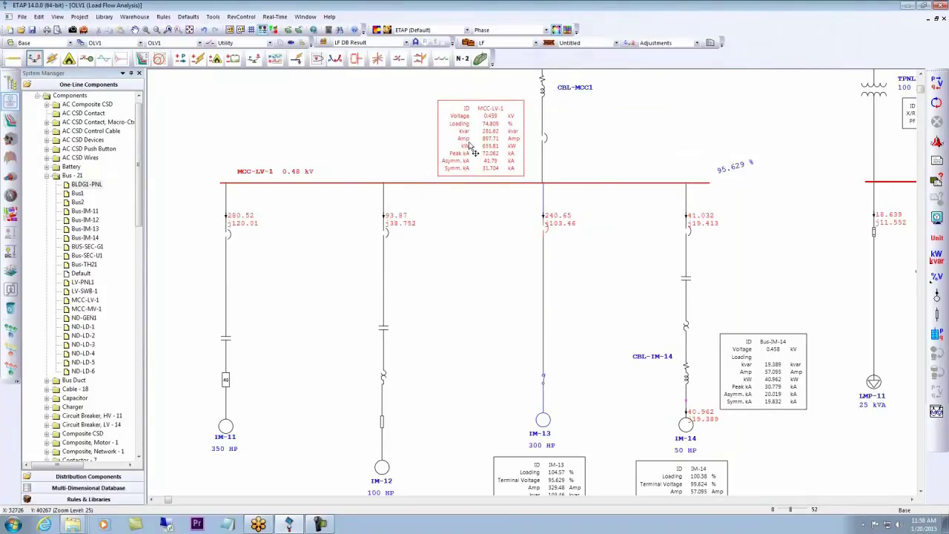
# Set the MCC-LV-1 datablock definition to Local and shift the datablock slightly toward the incoming cable
pyautogui.click(328, 46)
pyautogui.moveTo(510, 124); pyautogui.dragTo(522, 204)
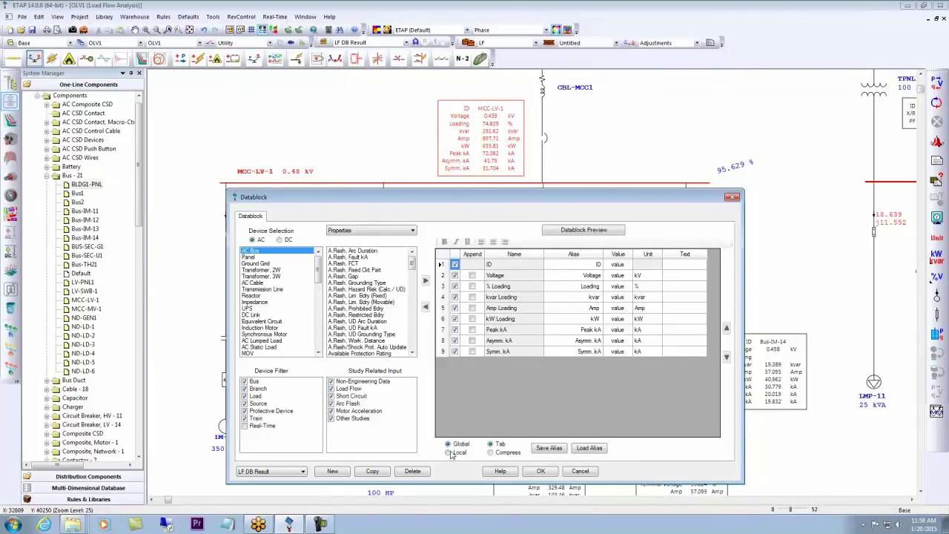
pyautogui.click(541, 471)
pyautogui.moveTo(497, 154); pyautogui.dragTo(504, 161)
pyautogui.click(556, 169)
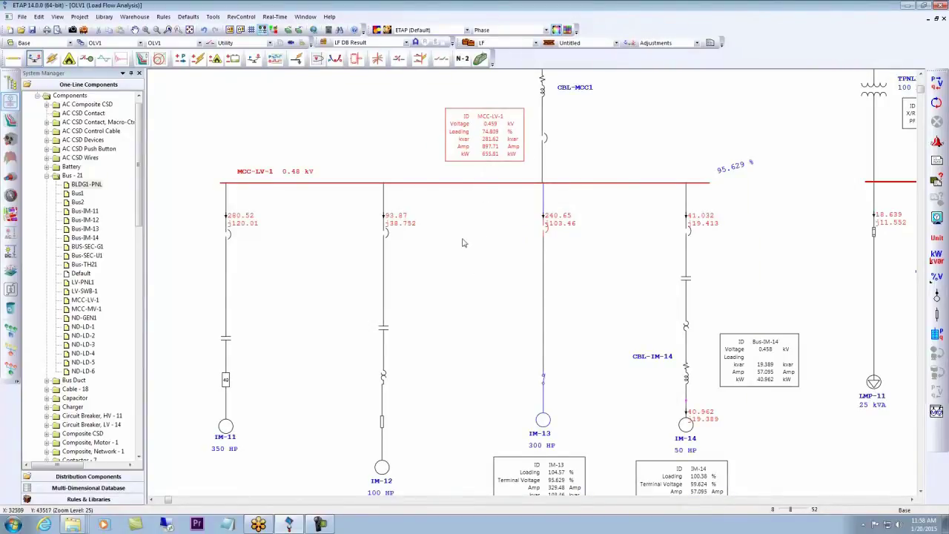
# Set the MCC-LV-1 datablock definition to Global again and shift the datablock slightly away from the incoming cable
pyautogui.moveTo(519, 158)
pyautogui.doubleClick(501, 147)
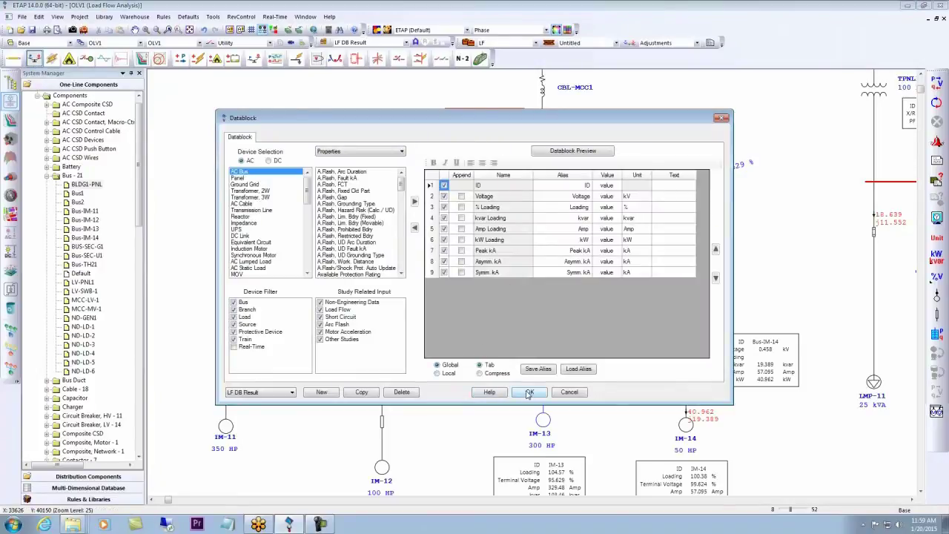
pyautogui.click(530, 392)
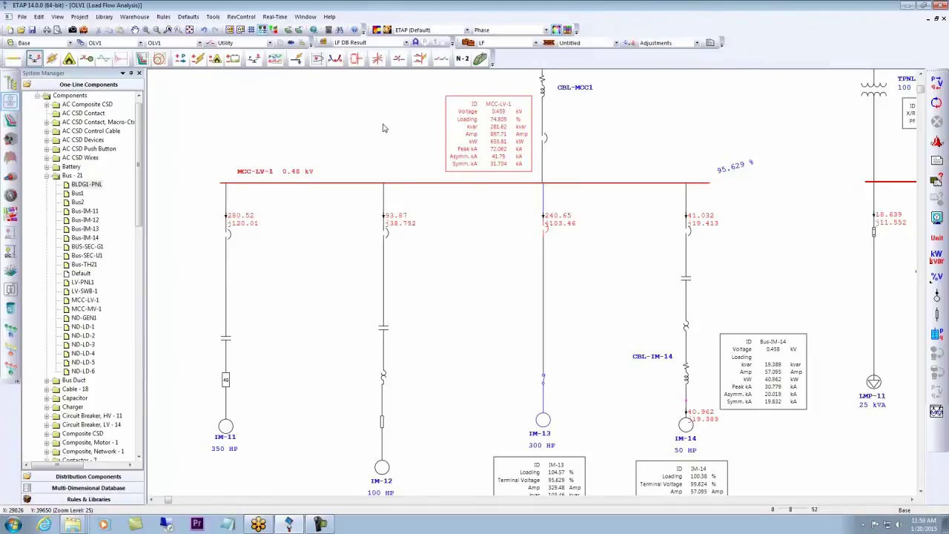
pyautogui.moveTo(492, 144); pyautogui.dragTo(477, 147)
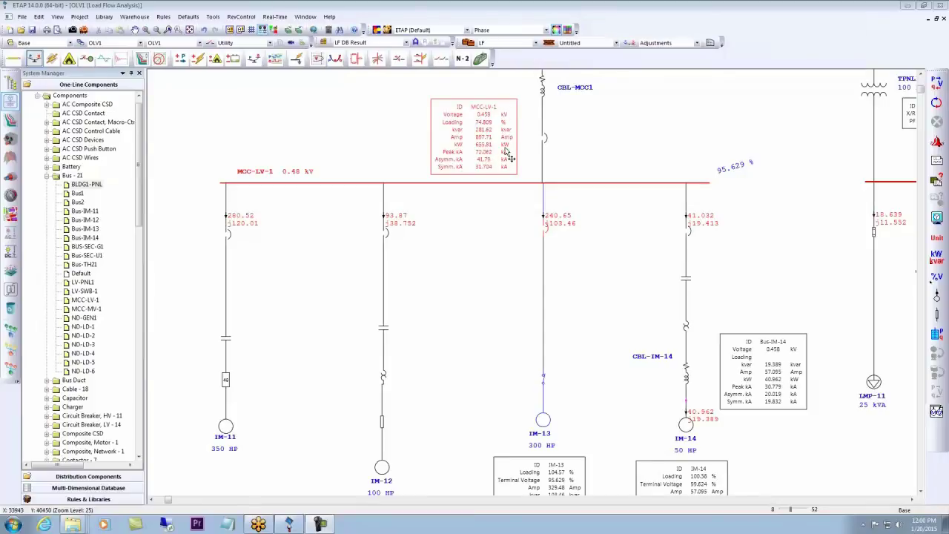
# Change the LF DB Result datablock format from Tab to Compress in the MCC-LV-1 datablock definition
pyautogui.doubleClick(469, 132)
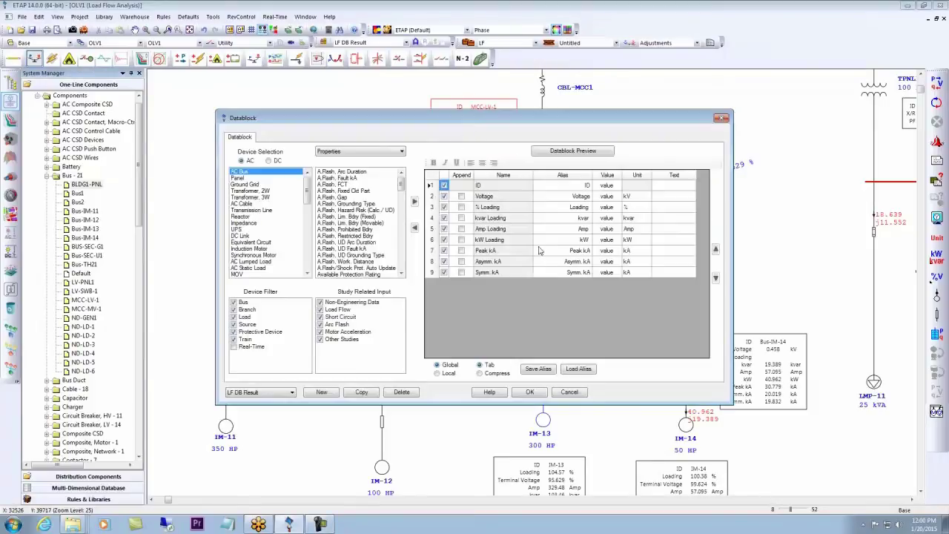
pyautogui.click(531, 392)
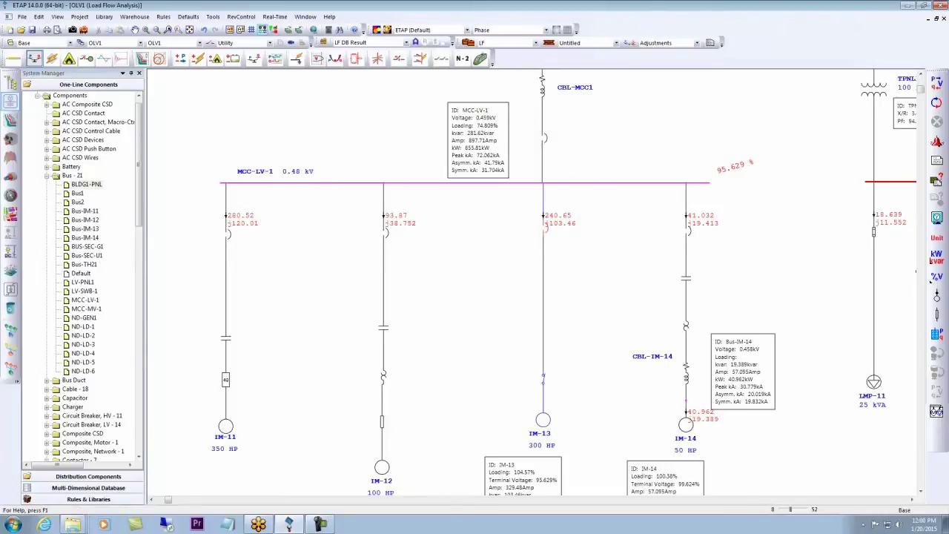
# Select the IM-13 and IM-14 branches with their datablocks and turn off Show for the selected datablocks
pyautogui.scroll(-2, 807, 418)
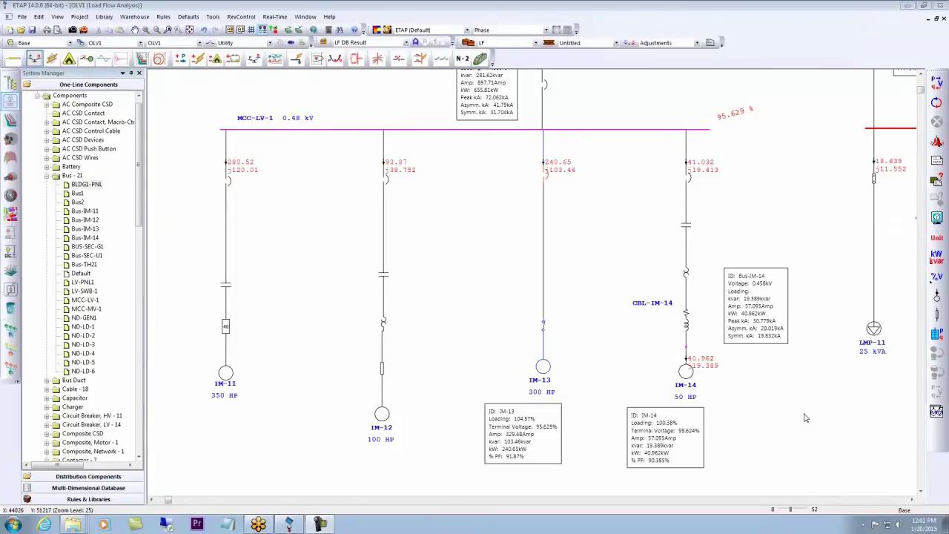
pyautogui.moveTo(470, 237); pyautogui.dragTo(808, 484)
pyautogui.rightClick(684, 404)
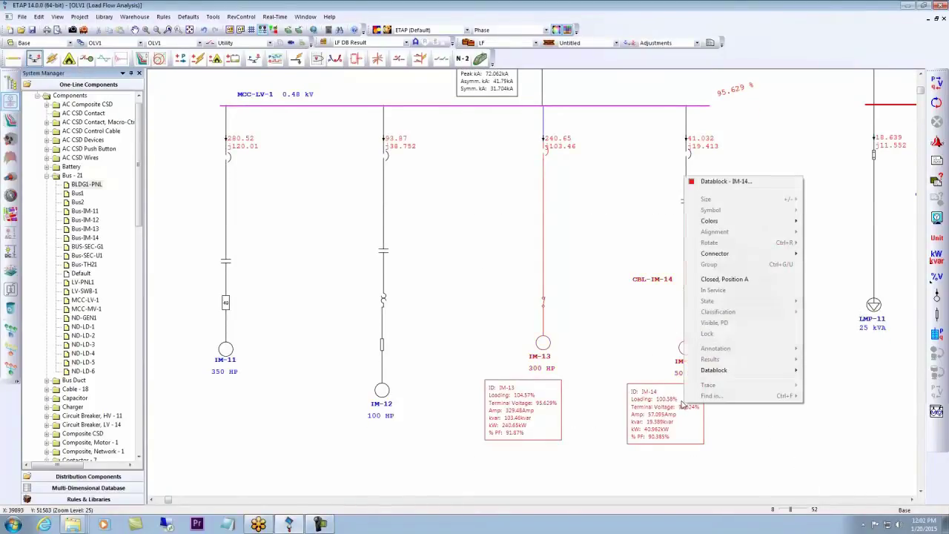
pyautogui.moveTo(772, 370)
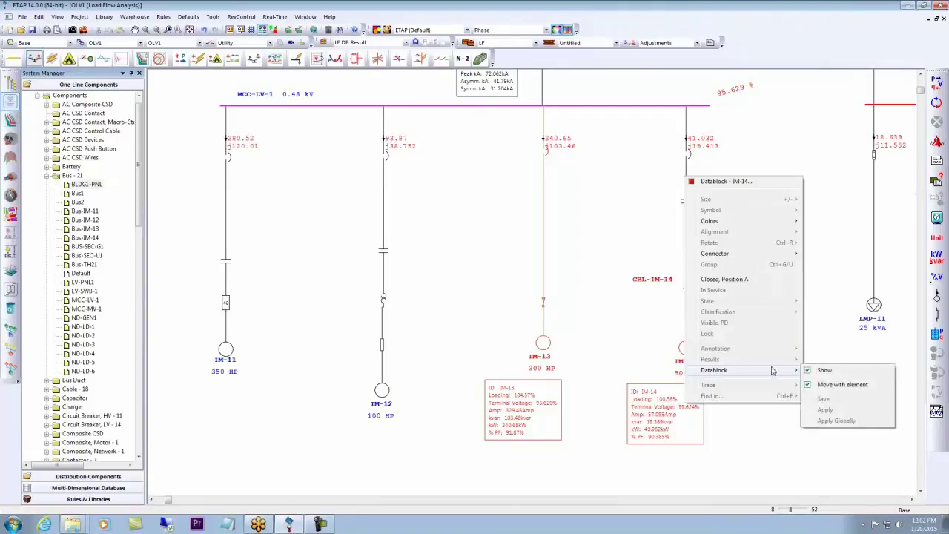
pyautogui.click(828, 372)
pyautogui.click(778, 349)
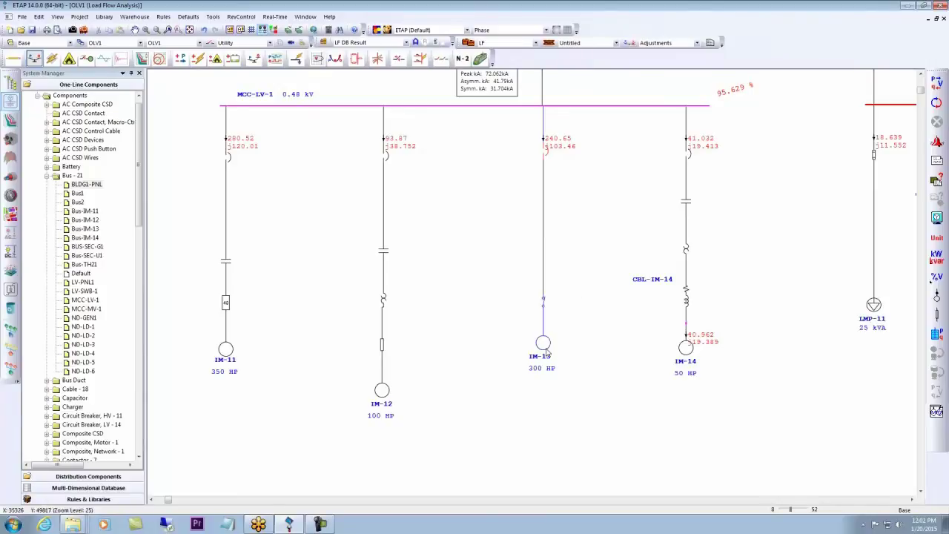
pyautogui.moveTo(546, 347)
pyautogui.scroll(3, 747, 413)
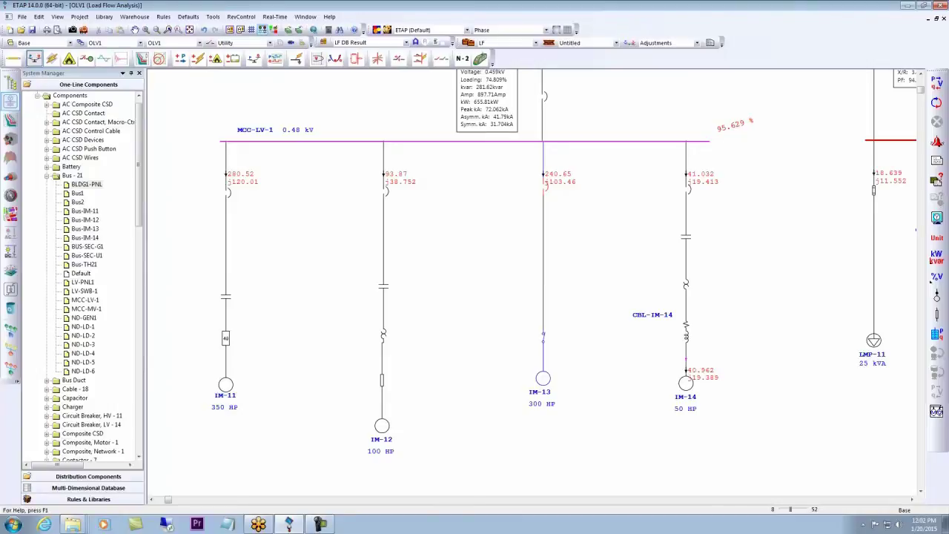
pyautogui.scroll(1, 564, 270)
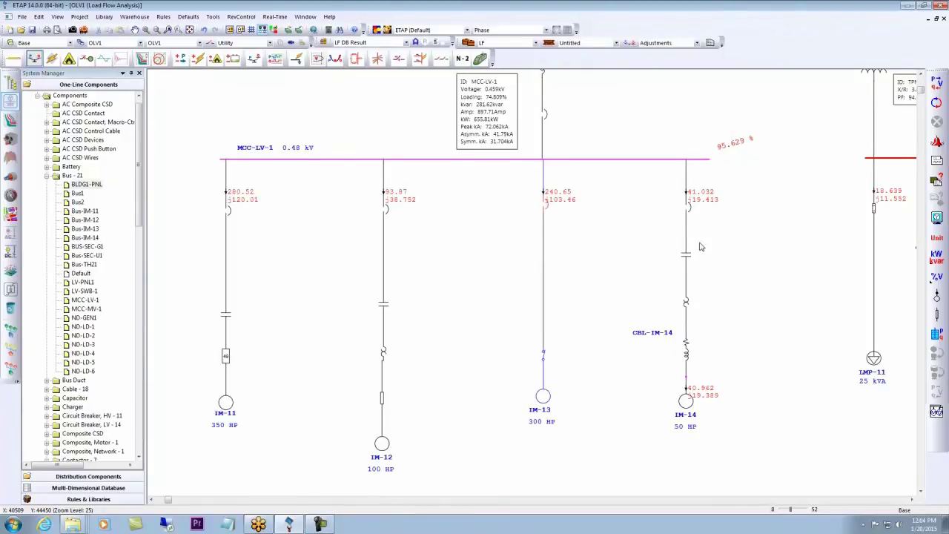
pyautogui.scroll(4, 701, 247)
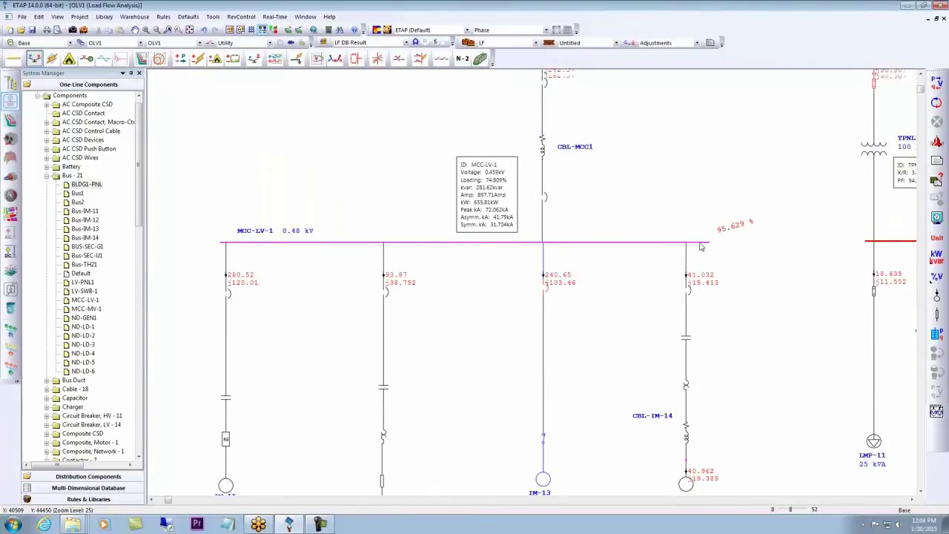
pyautogui.scroll(2, 702, 247)
pyautogui.scroll(-4, 728, 221)
pyautogui.scroll(-2, 729, 221)
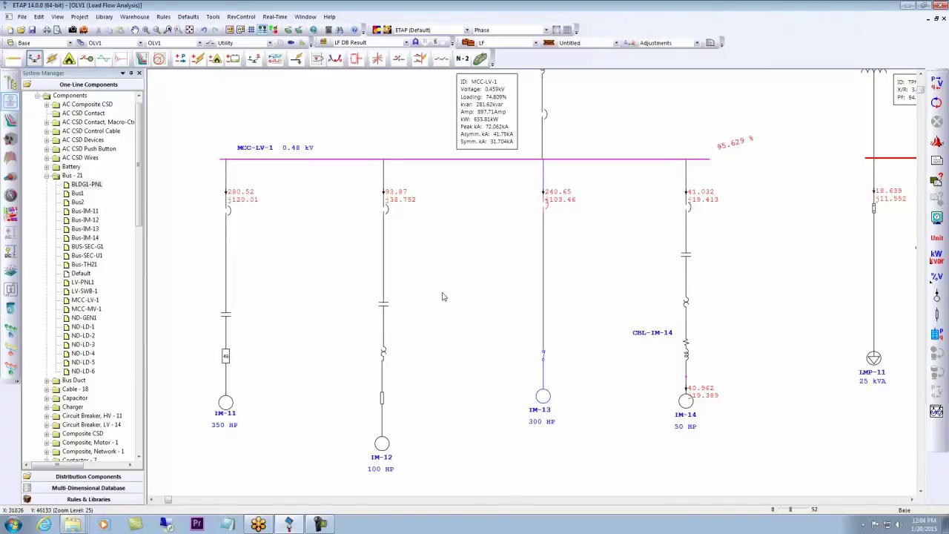
pyautogui.scroll(2, 752, 276)
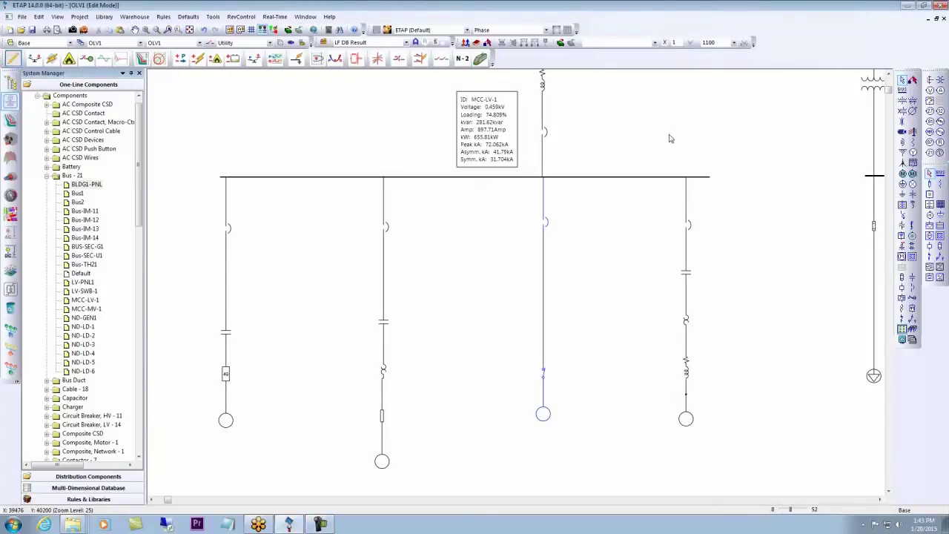
# Review the 3-Phase and Voltage color pages in the Theme Editor and hide the Load element symbols on the Layer page
pyautogui.click(387, 29)
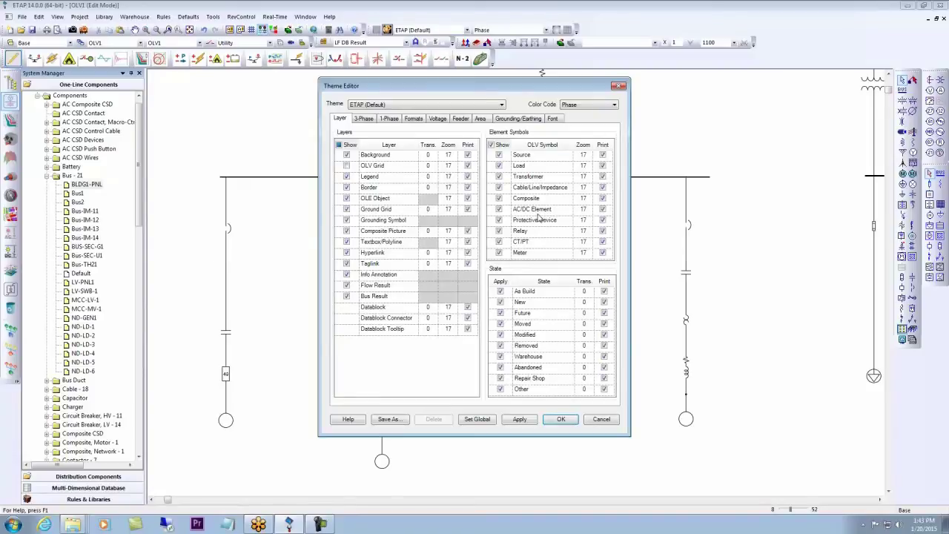
pyautogui.click(366, 121)
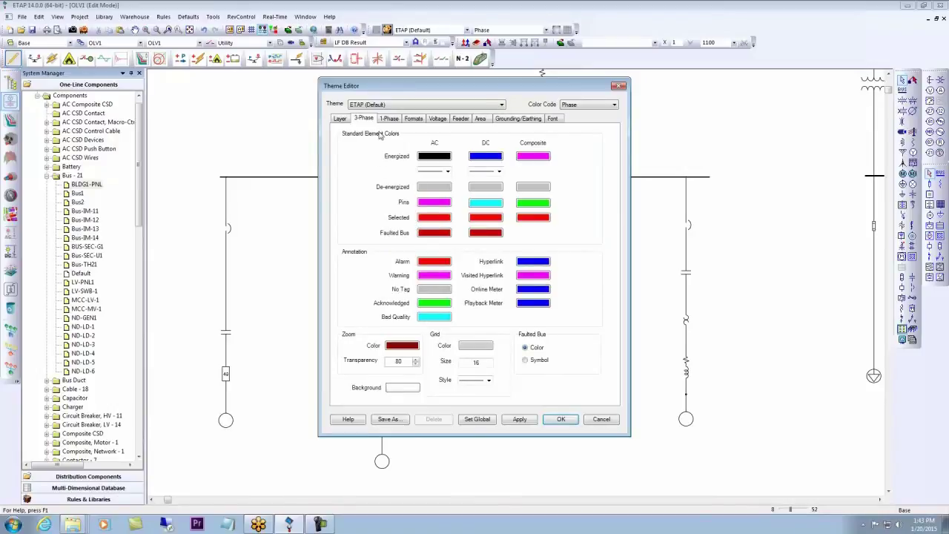
pyautogui.click(439, 120)
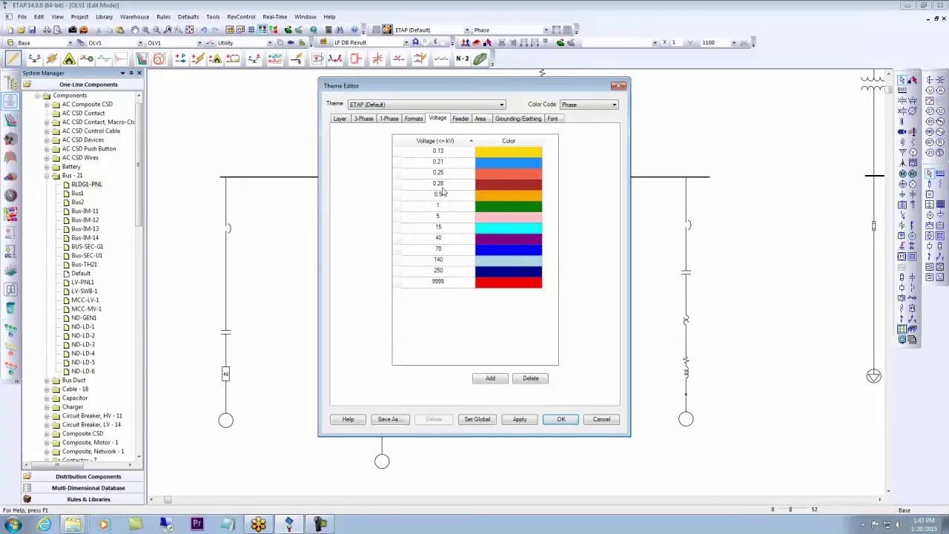
pyautogui.click(341, 121)
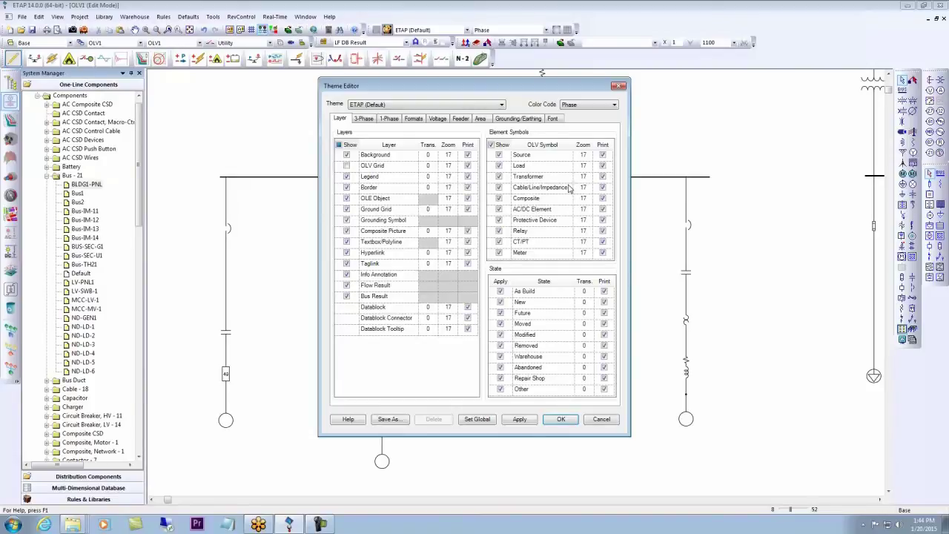
pyautogui.click(500, 167)
pyautogui.click(500, 166)
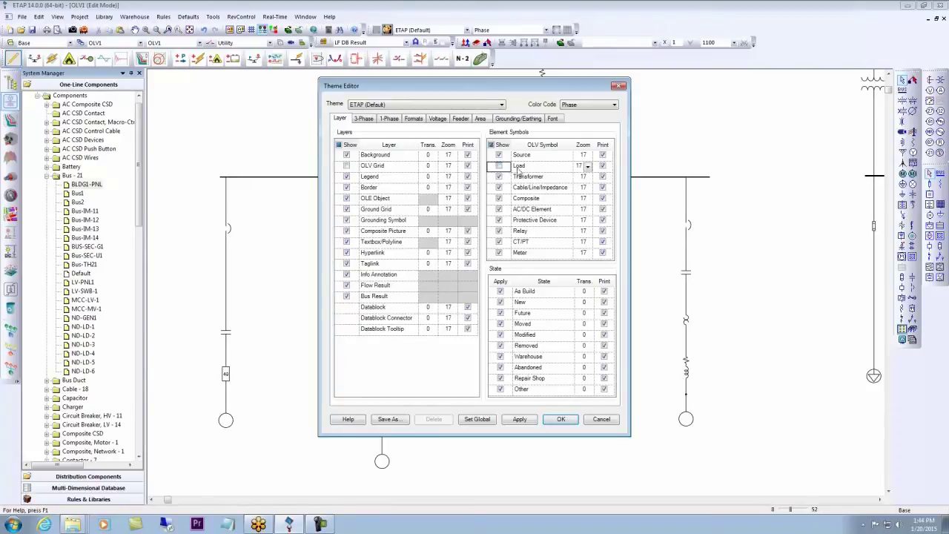
pyautogui.click(561, 419)
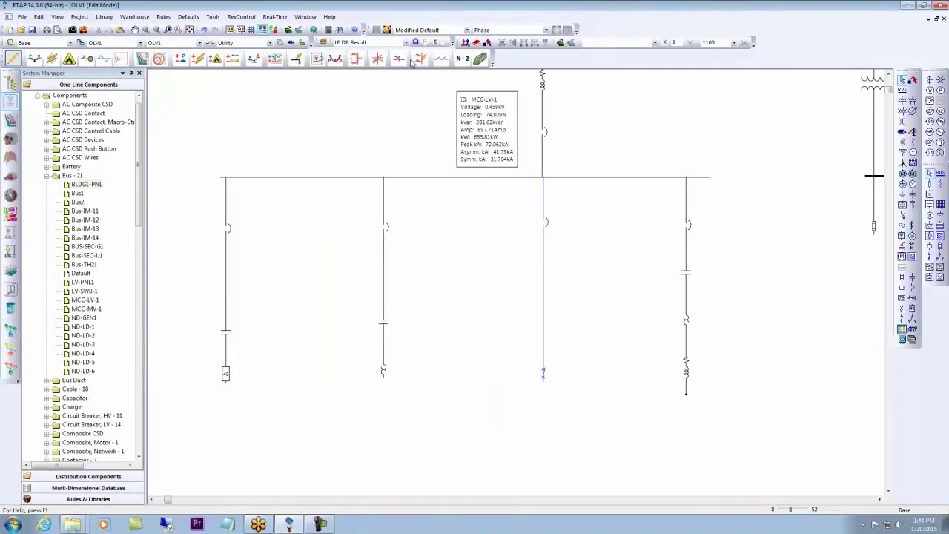
# Show the Load symbols again and hide the Protective Device symbols in the Modified Default theme
pyautogui.click(387, 31)
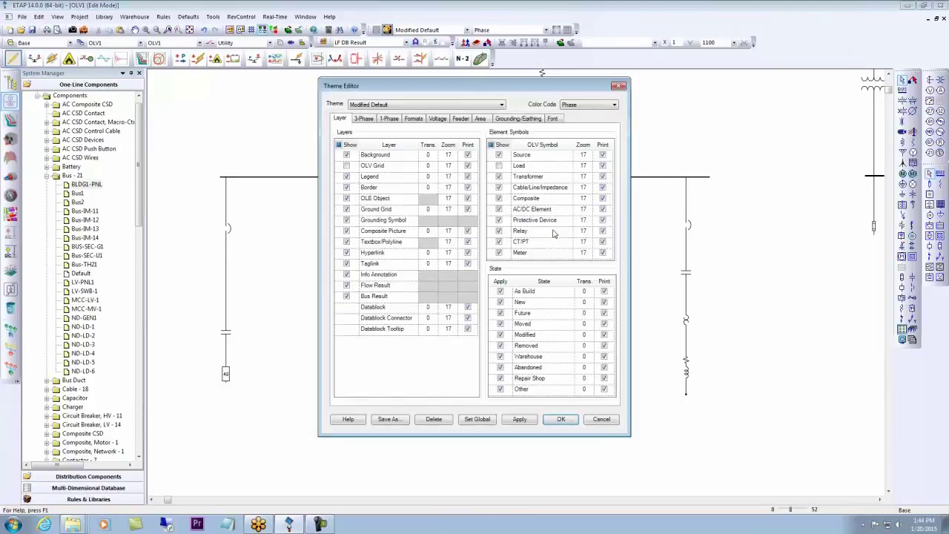
pyautogui.click(499, 166)
pyautogui.click(500, 221)
pyautogui.moveTo(526, 91); pyautogui.dragTo(272, 105)
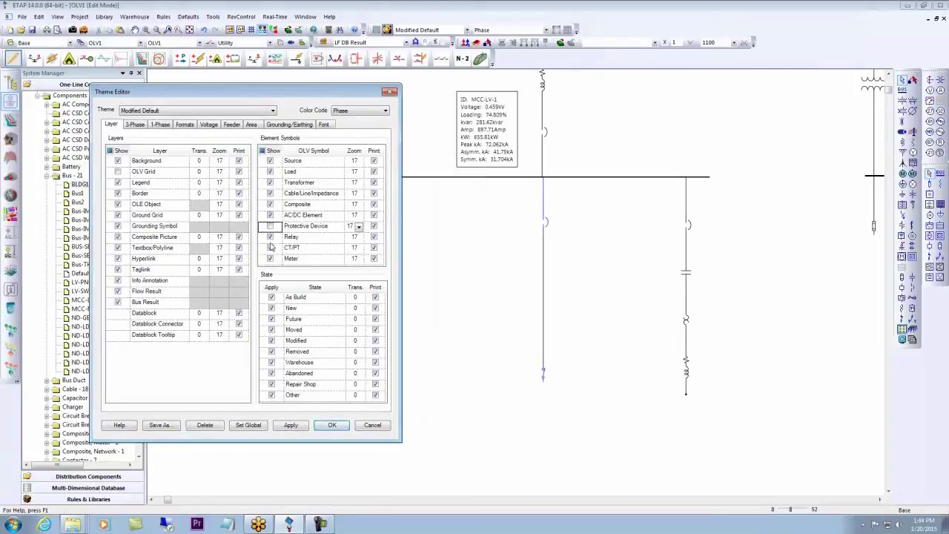
pyautogui.click(344, 425)
# Hide the Relay and CT/PT symbols in the theme while viewing the BUS-SEC-G1 area above transformer TR11
pyautogui.moveTo(782, 188); pyautogui.dragTo(401, 452)
pyautogui.moveTo(600, 220); pyautogui.dragTo(644, 297)
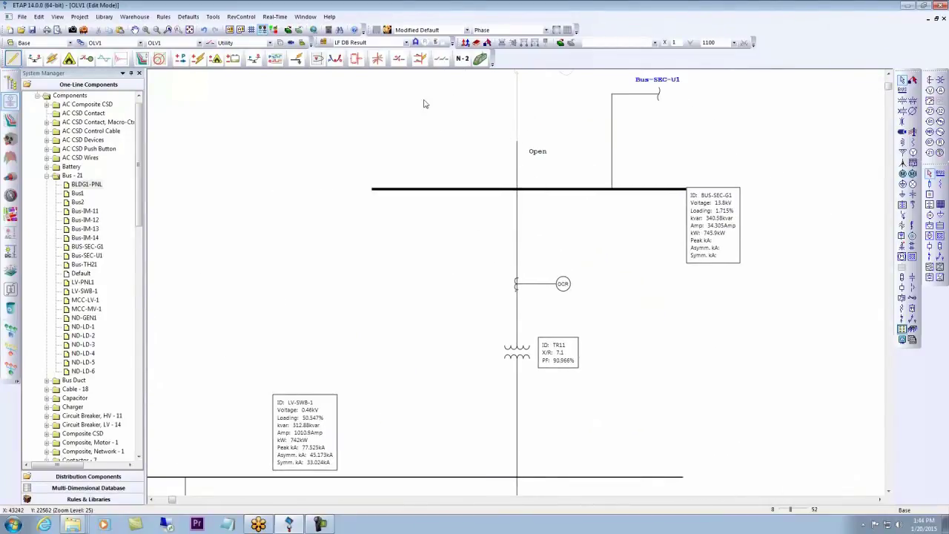
pyautogui.click(393, 61)
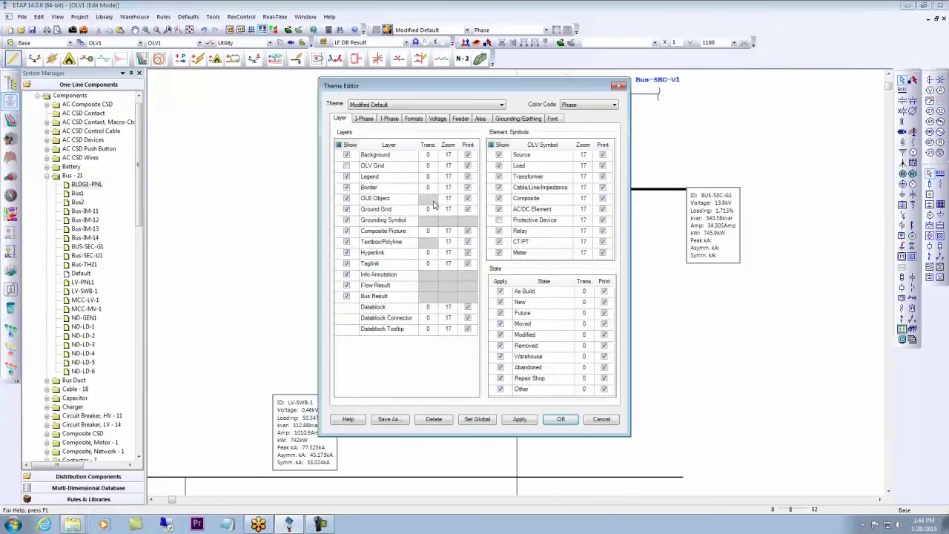
pyautogui.moveTo(498, 87); pyautogui.dragTo(282, 96)
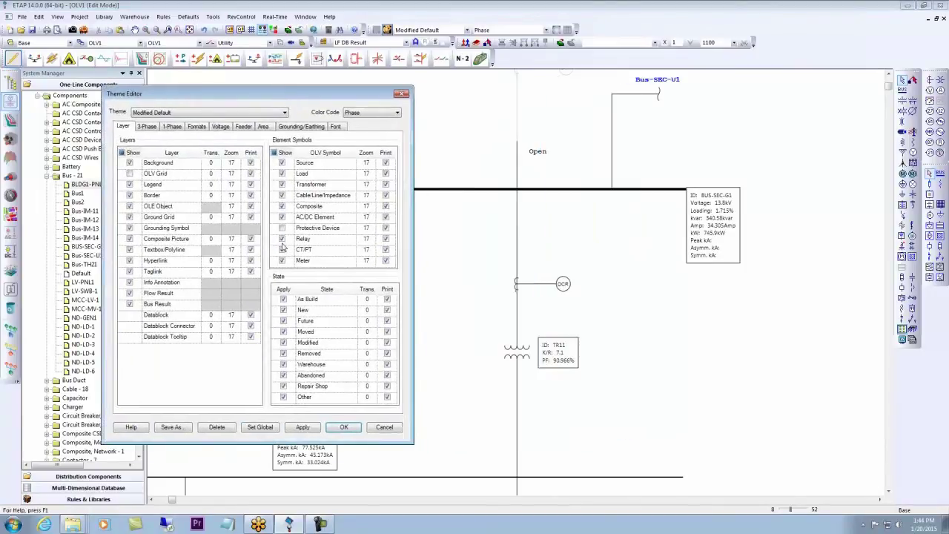
pyautogui.click(282, 239)
pyautogui.click(282, 249)
pyautogui.click(344, 427)
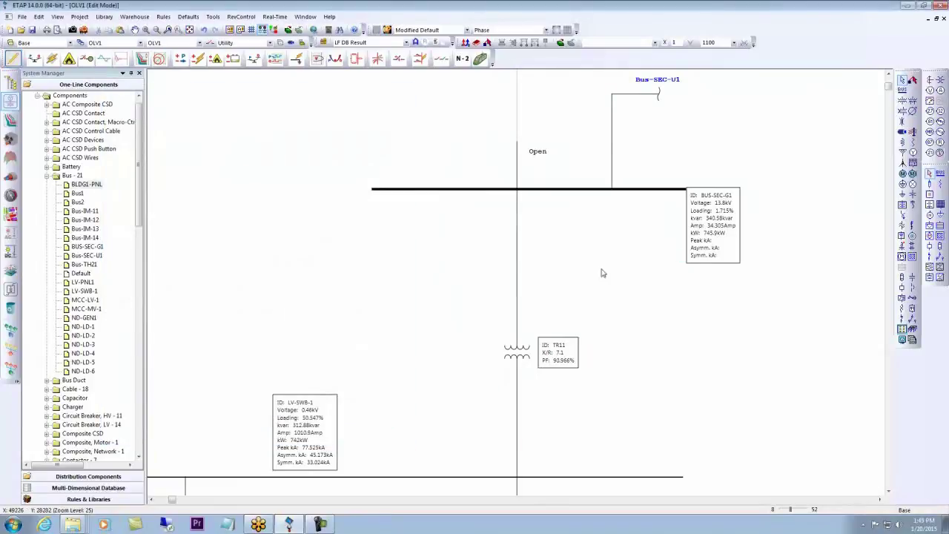
# Show the Protective Device and Relay symbols again in the Modified Default theme and return to the motor branches
pyautogui.click(388, 31)
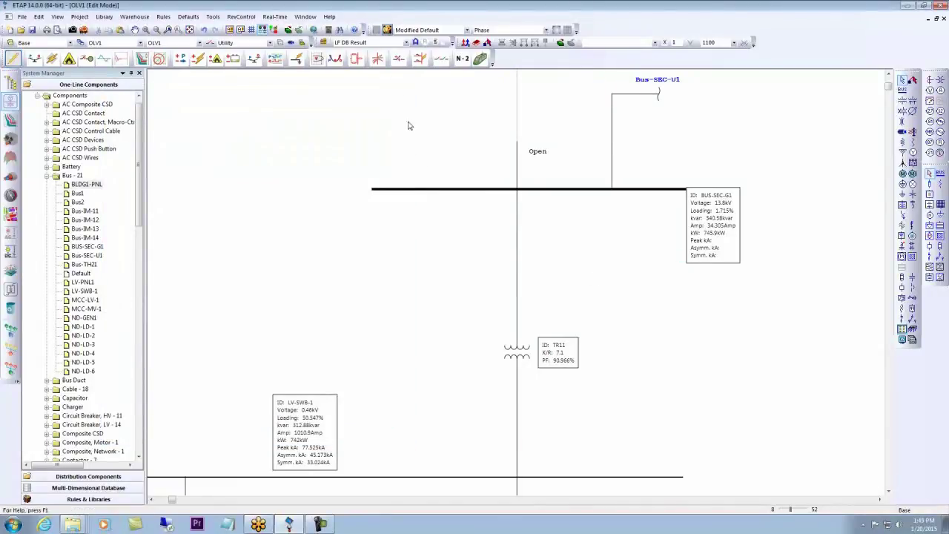
pyautogui.click(499, 221)
pyautogui.click(499, 231)
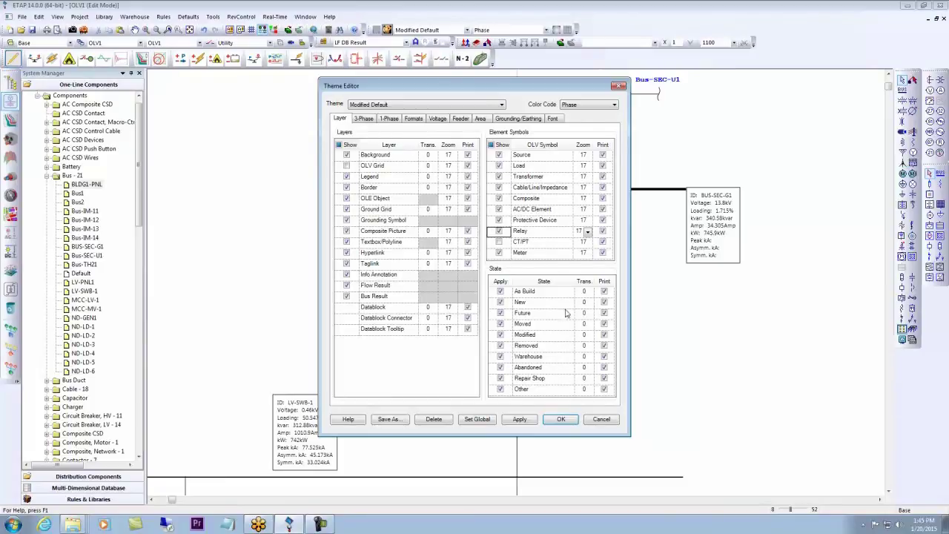
pyautogui.click(560, 419)
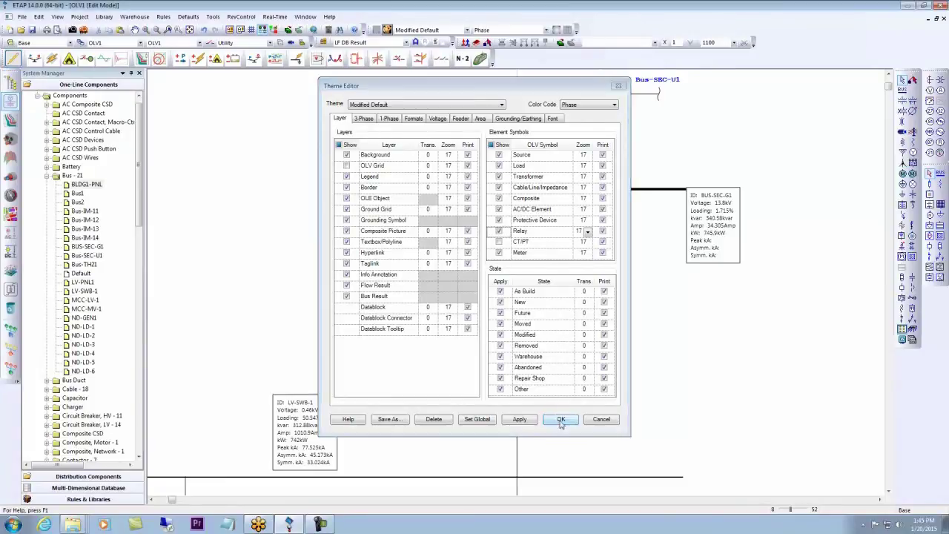
pyautogui.moveTo(555, 434); pyautogui.dragTo(645, 264)
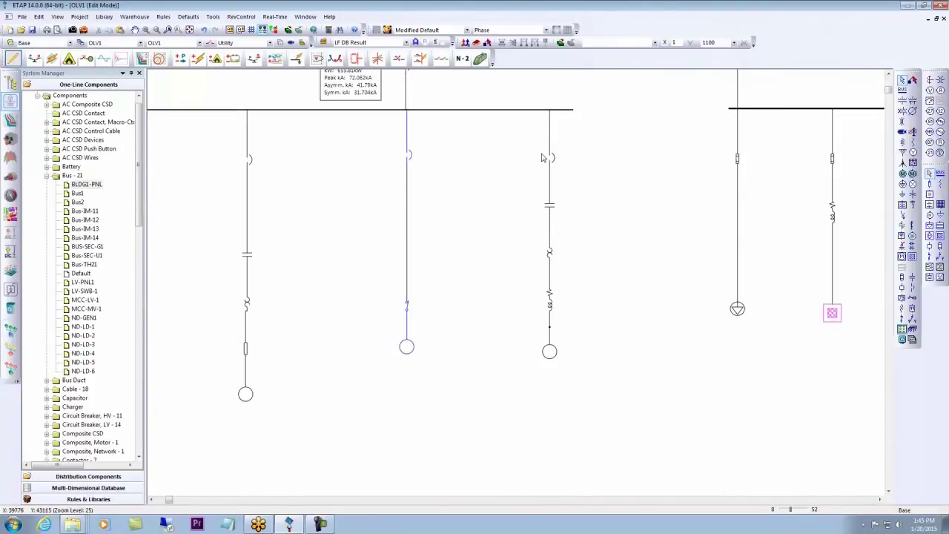
# Set the state of all elements in the IM-14 motor branch to Future and check it in the motor's editor
pyautogui.moveTo(613, 369); pyautogui.dragTo(531, 141)
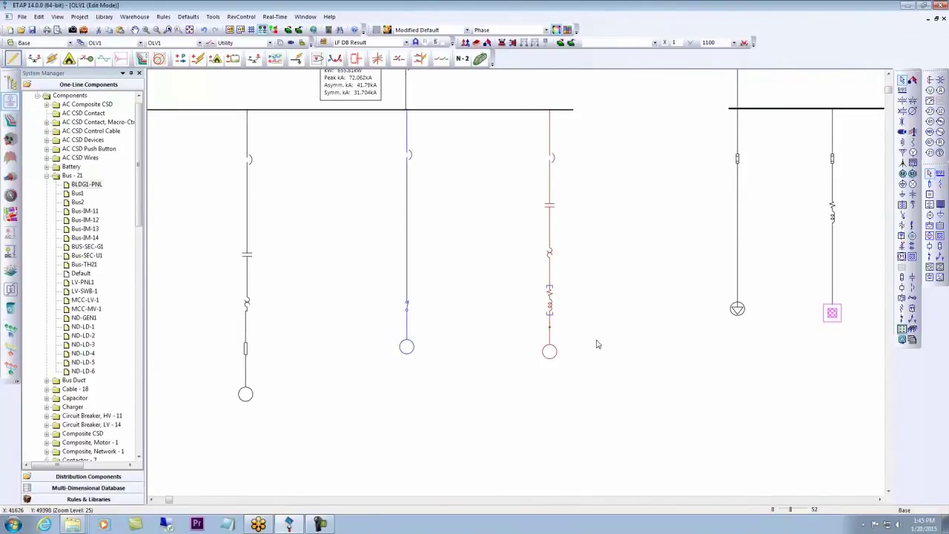
pyautogui.rightClick(553, 161)
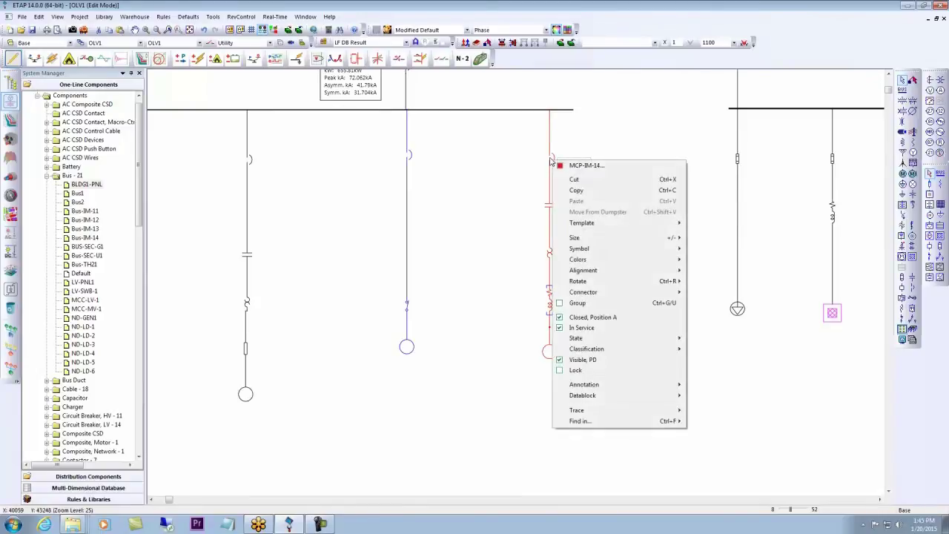
pyautogui.moveTo(637, 339)
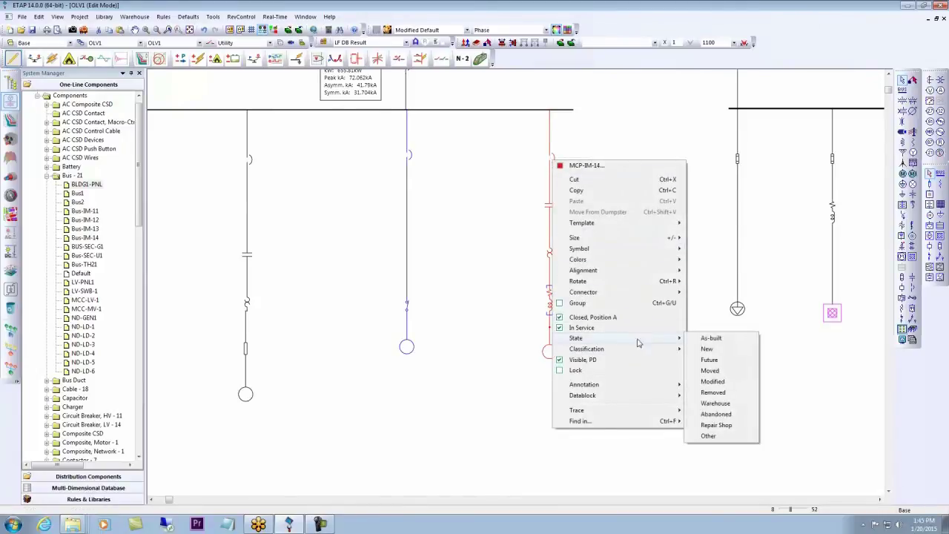
pyautogui.click(719, 362)
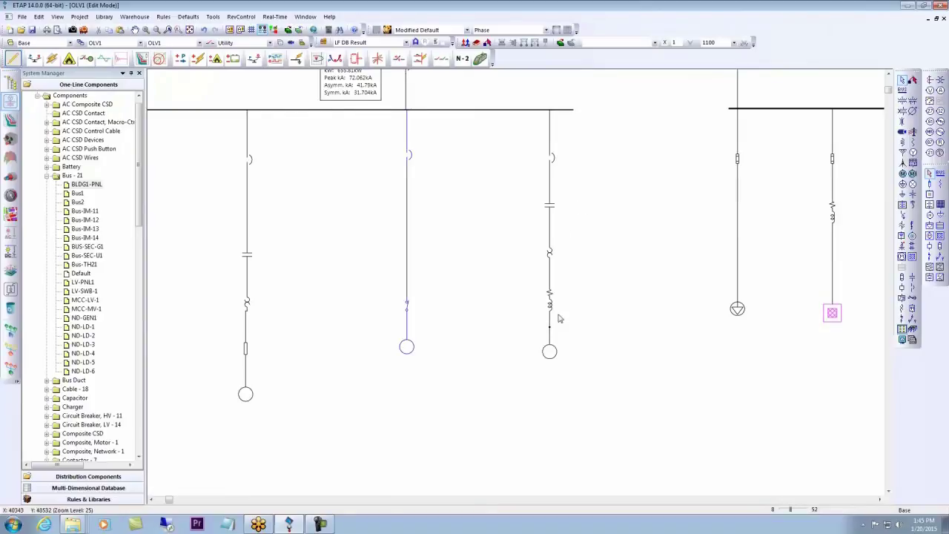
pyautogui.doubleClick(550, 351)
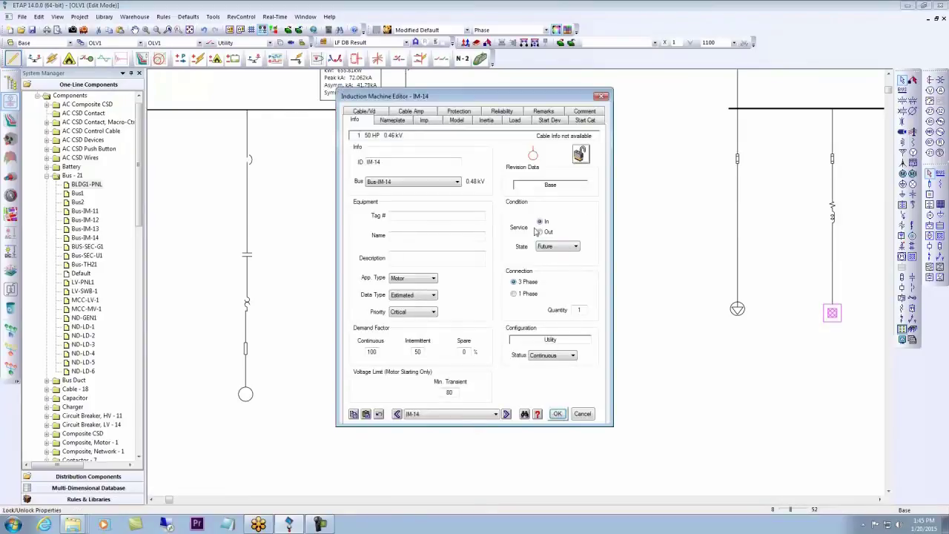
pyautogui.click(558, 414)
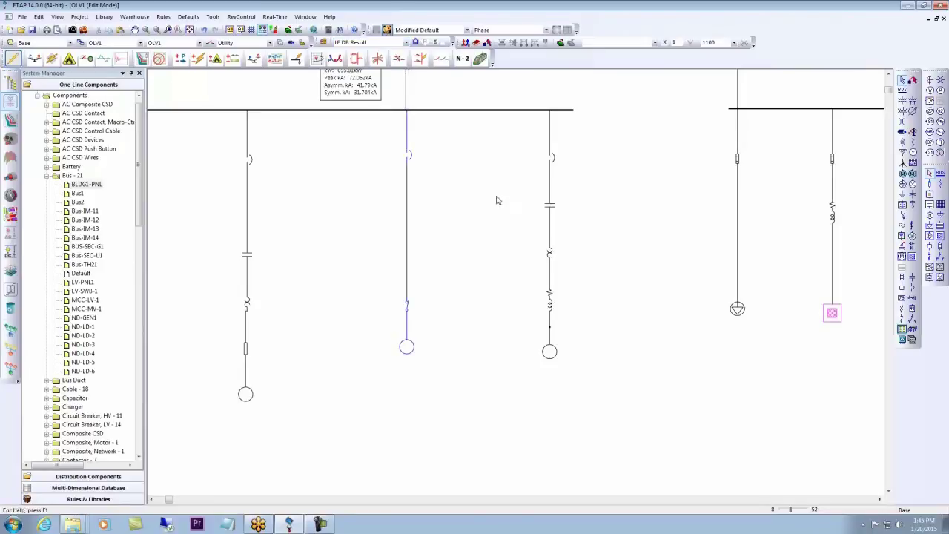
# Set the transparency of Future-state elements to 50 in the Modified Default theme
pyautogui.click(585, 313)
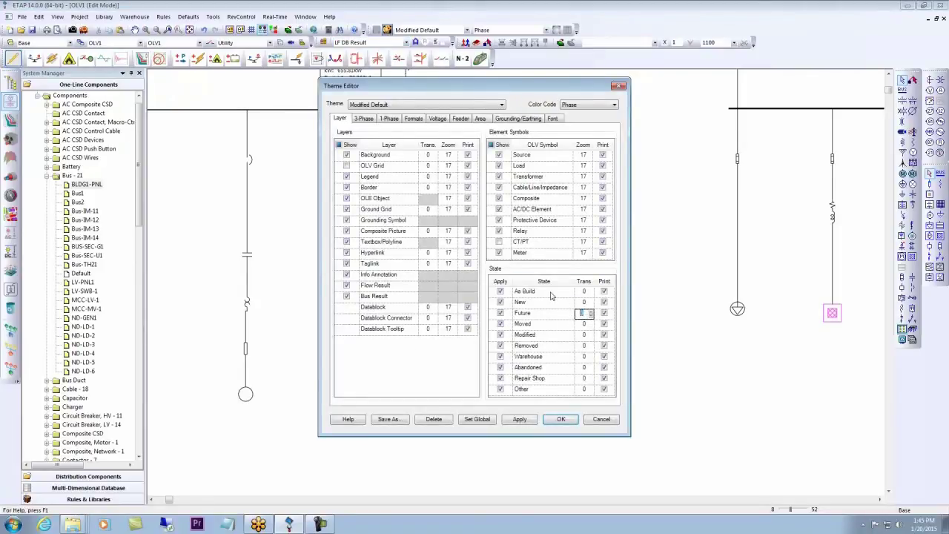
pyautogui.click(560, 419)
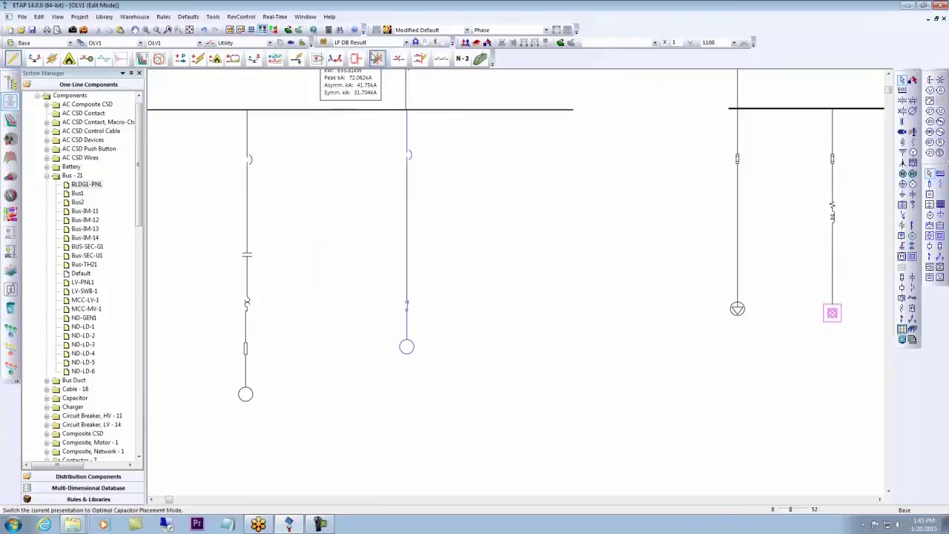
pyautogui.click(407, 59)
pyautogui.moveTo(512, 95); pyautogui.dragTo(325, 100)
pyautogui.click(394, 326)
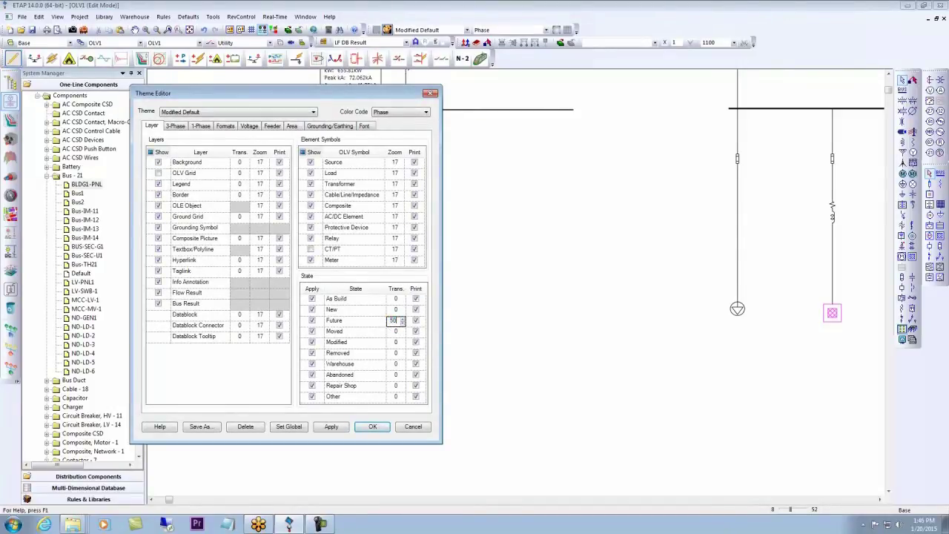
pyautogui.click(372, 426)
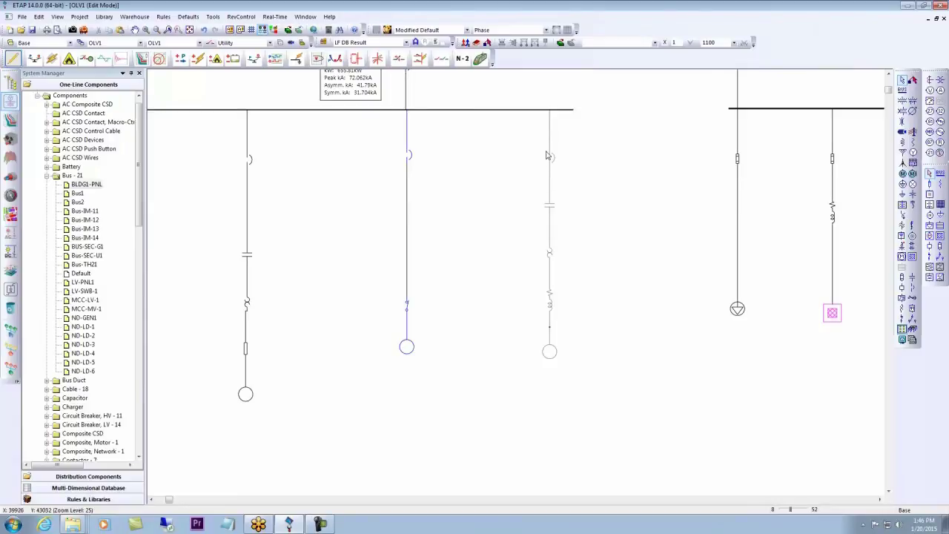
# Review the state options available for the IM-14 branch and the matching State settings on the theme's Layer page
pyautogui.moveTo(547, 152); pyautogui.dragTo(587, 375)
pyautogui.rightClick(555, 213)
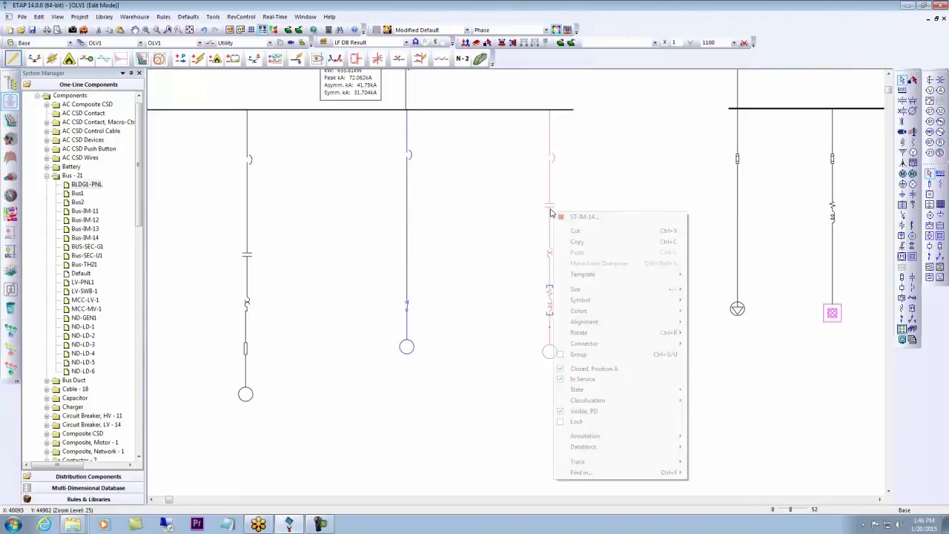
pyautogui.moveTo(619, 390)
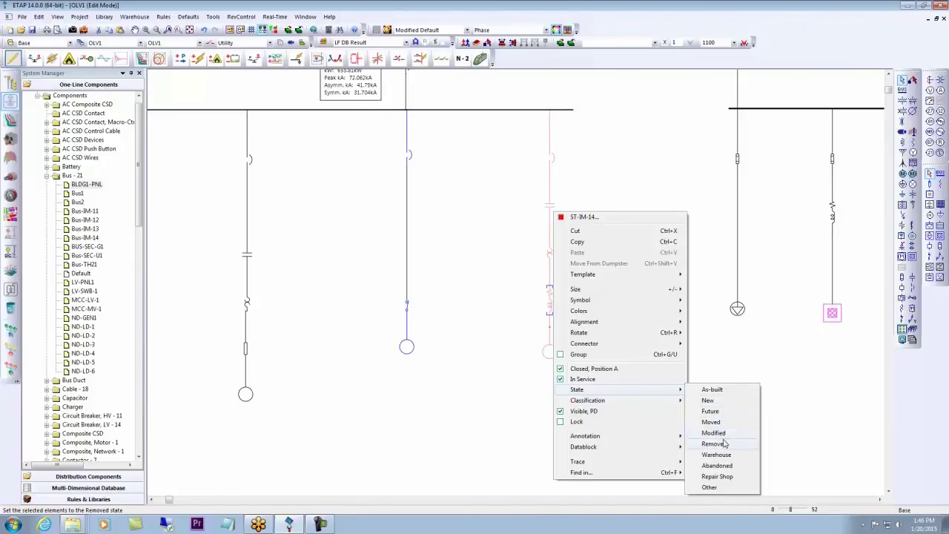
pyautogui.click(710, 365)
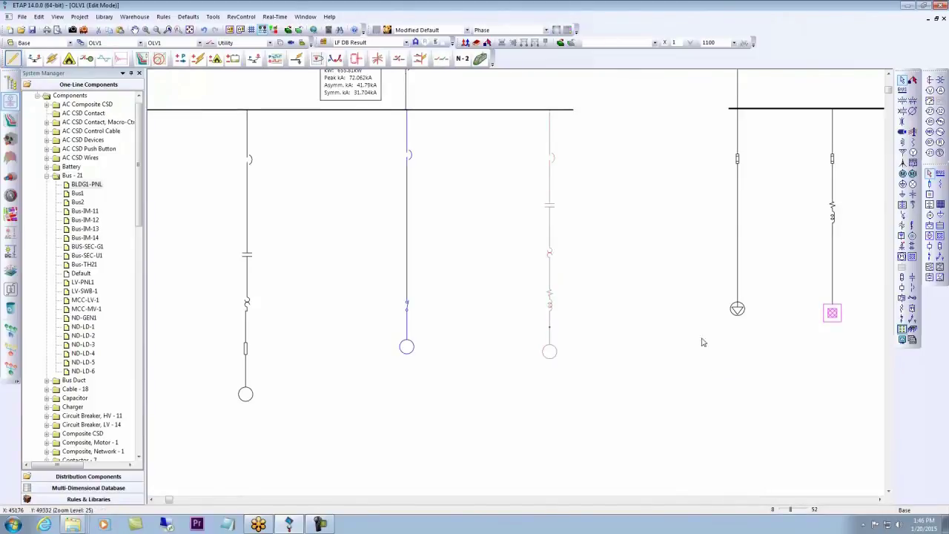
pyautogui.click(387, 30)
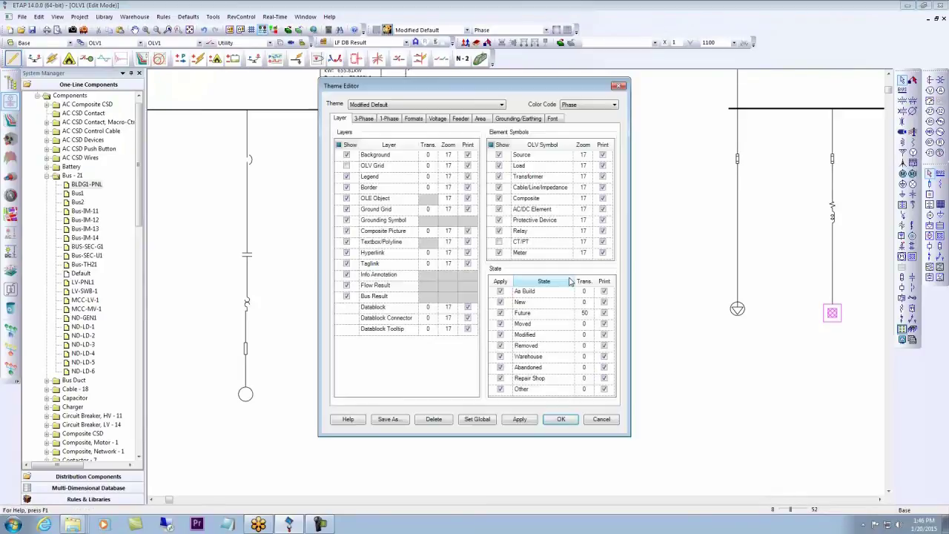
pyautogui.moveTo(517, 90); pyautogui.dragTo(386, 91)
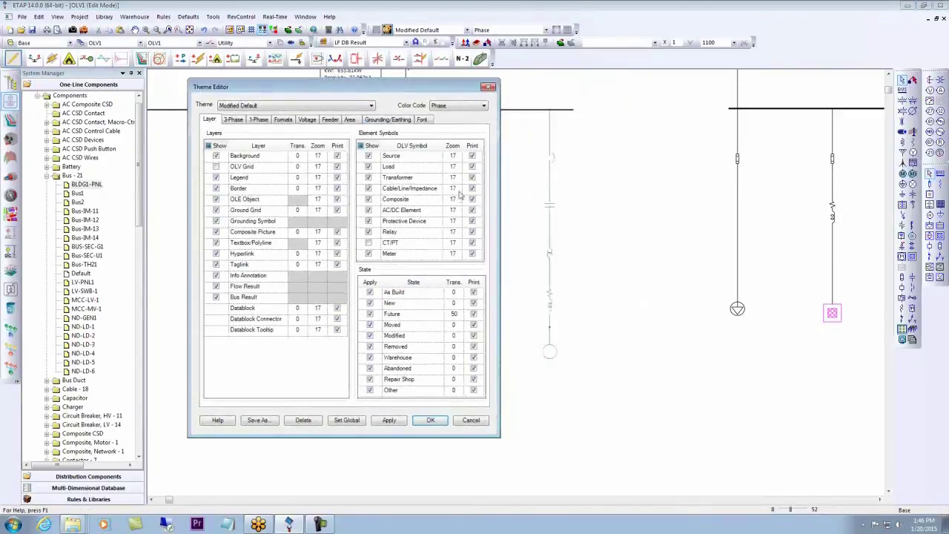
pyautogui.click(435, 420)
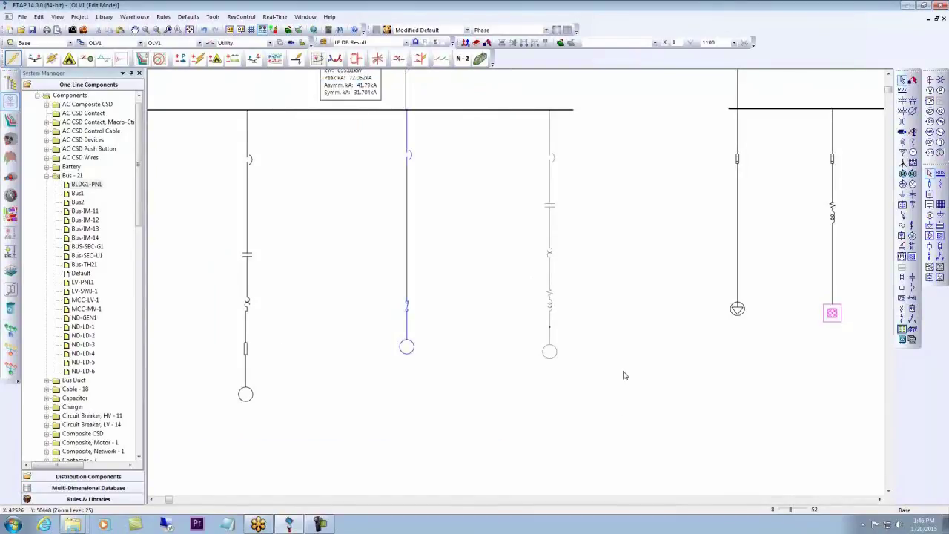
# Switch the one-line diagram to Load Flow Analysis mode and run the load flow around bus MCC-LV-1
pyautogui.moveTo(479, 212); pyautogui.dragTo(563, 294)
pyautogui.click(34, 58)
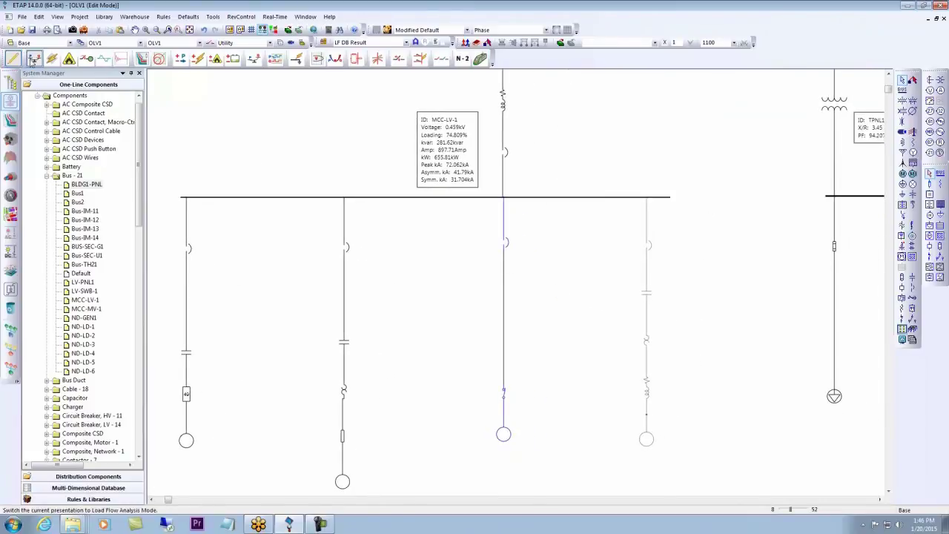
pyautogui.click(937, 81)
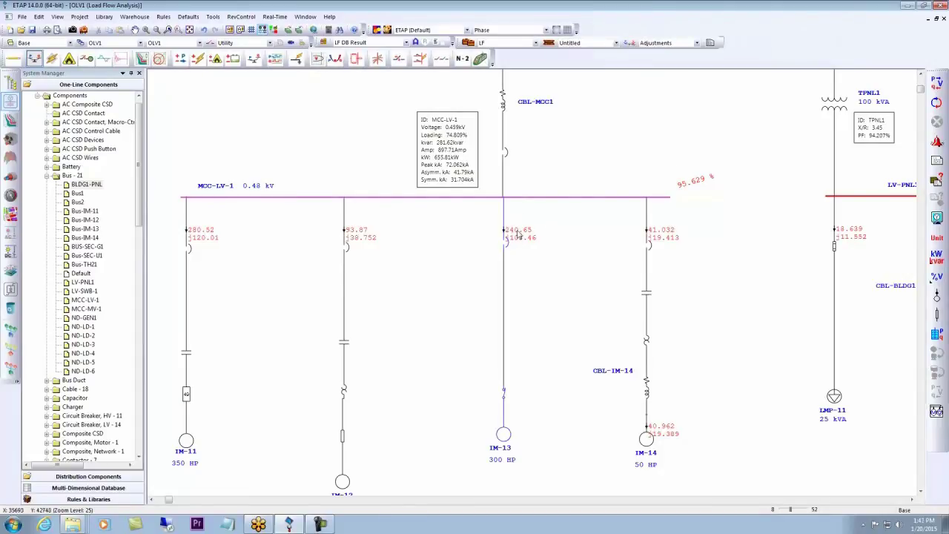
# Set power results to kW with precision 1 for the 100 and 1,000 ranges, and save the theme as Modified Default2
pyautogui.click(386, 29)
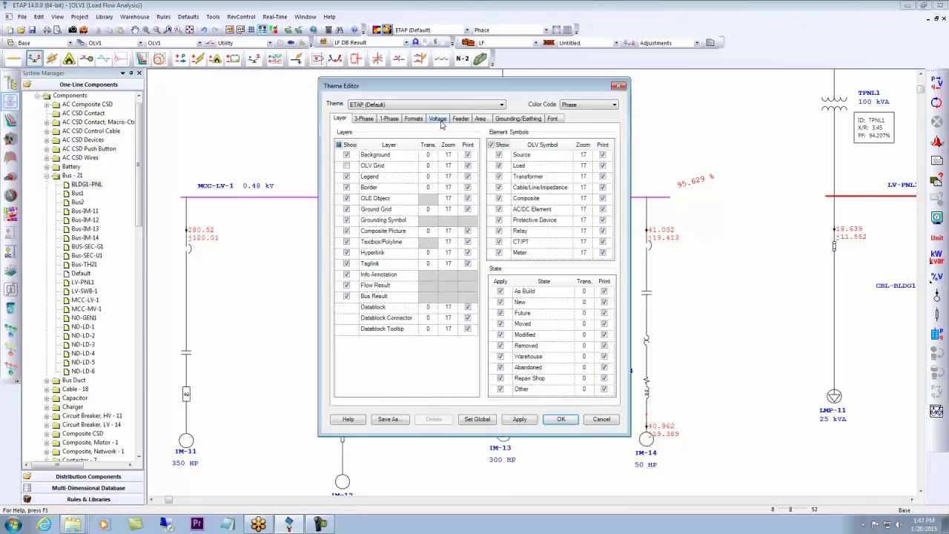
pyautogui.click(414, 120)
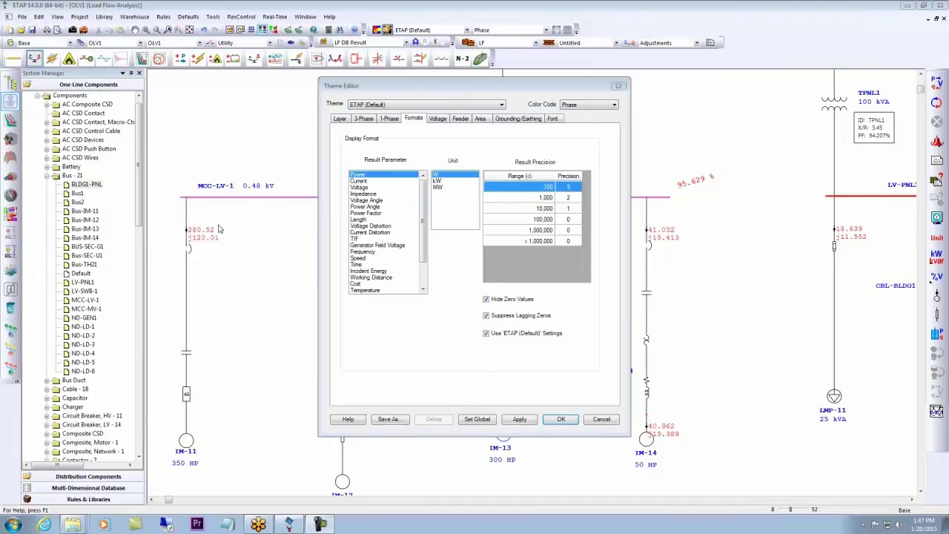
pyautogui.click(451, 182)
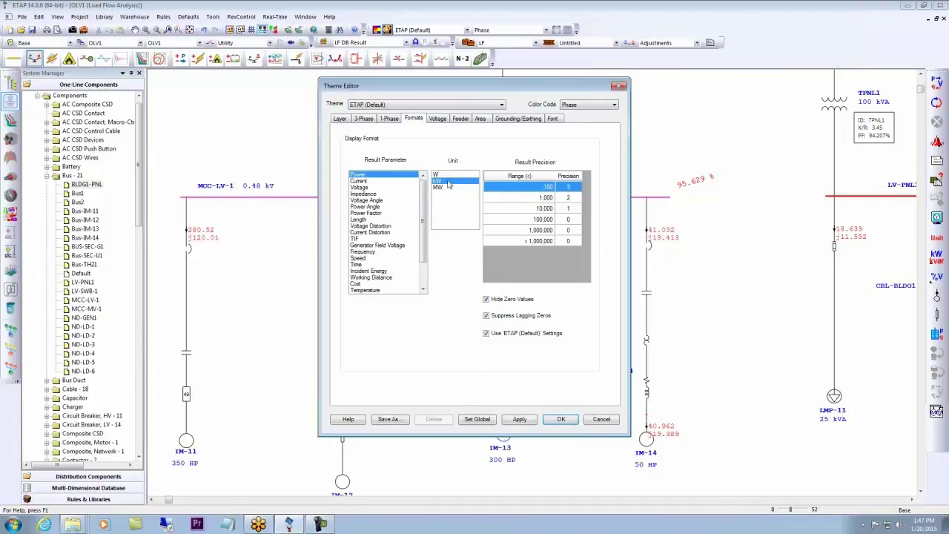
pyautogui.click(573, 189)
pyautogui.write('1')
pyautogui.click(576, 197)
pyautogui.write('1')
pyautogui.click(574, 210)
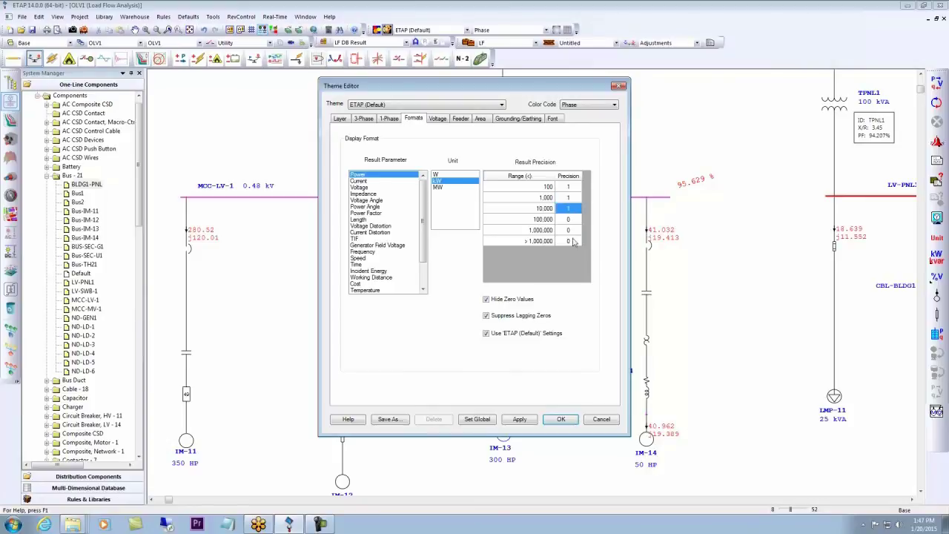
pyautogui.click(560, 420)
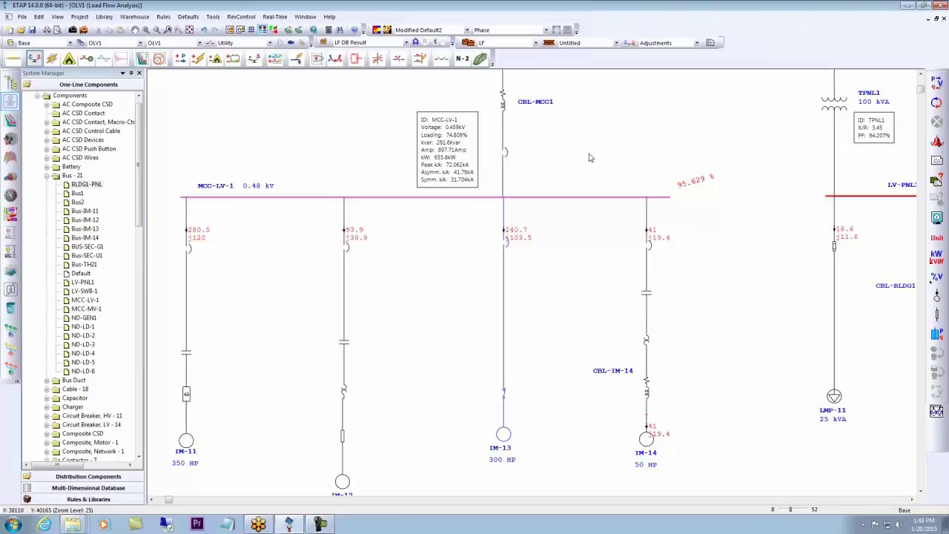
# Review the Modified Default2 formats for power angle, power factor, current distortion and voltage angle, and the Layer page
pyautogui.click(388, 30)
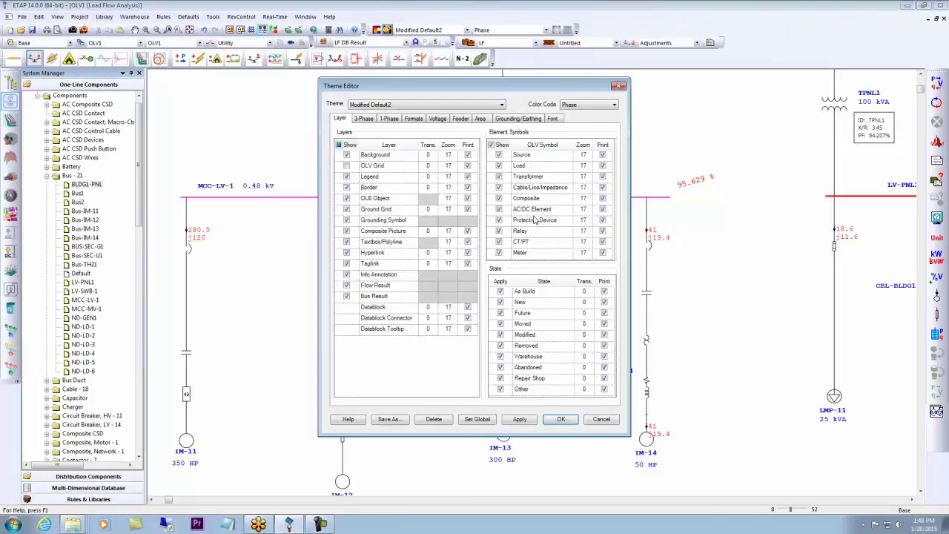
pyautogui.click(420, 119)
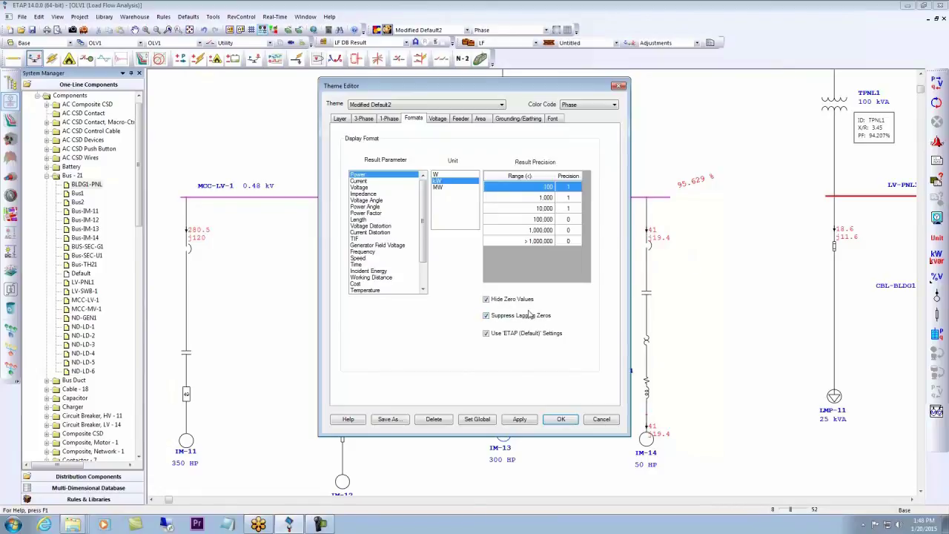
pyautogui.click(380, 207)
pyautogui.click(379, 212)
pyautogui.click(378, 233)
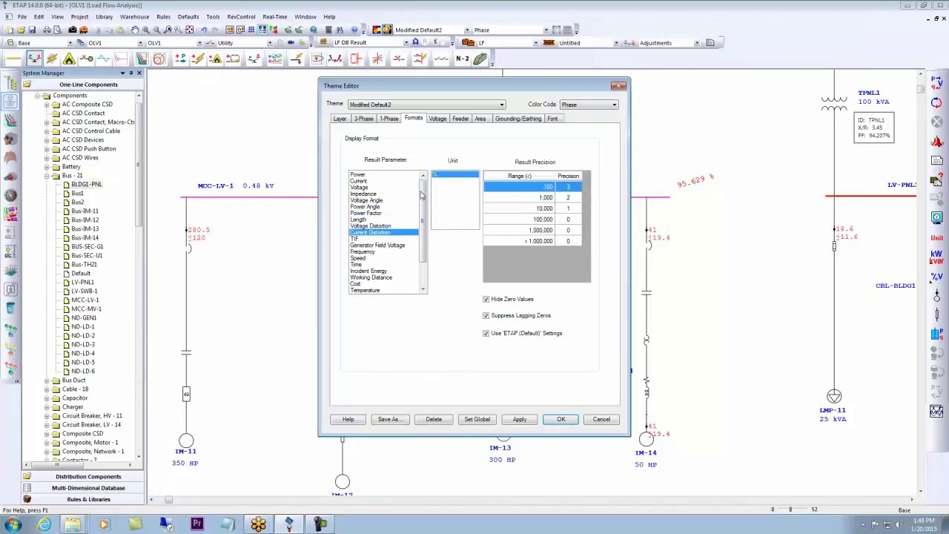
pyautogui.click(386, 201)
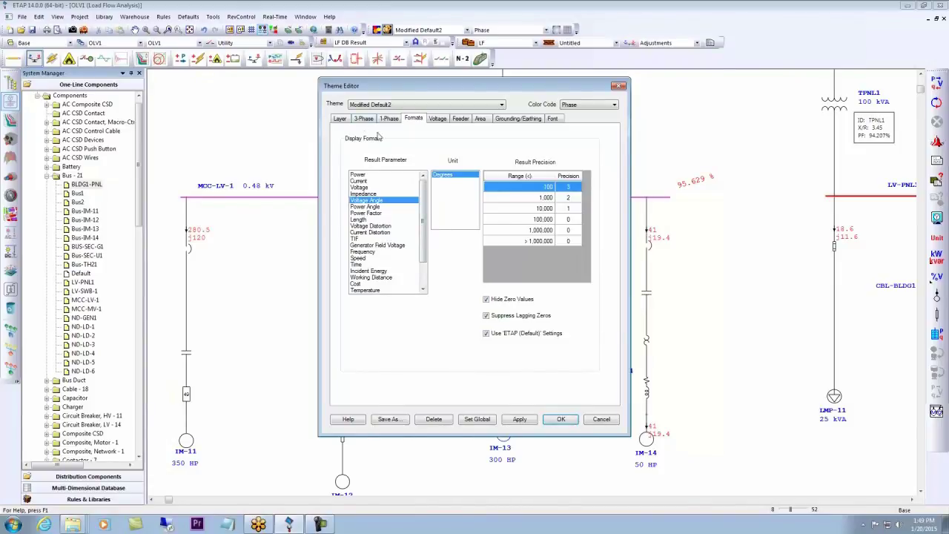
pyautogui.click(350, 122)
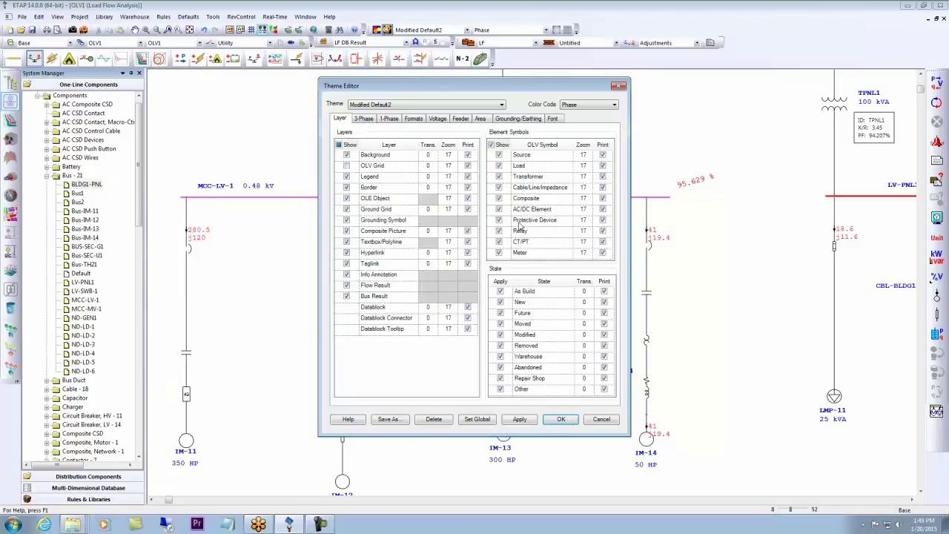
pyautogui.click(562, 420)
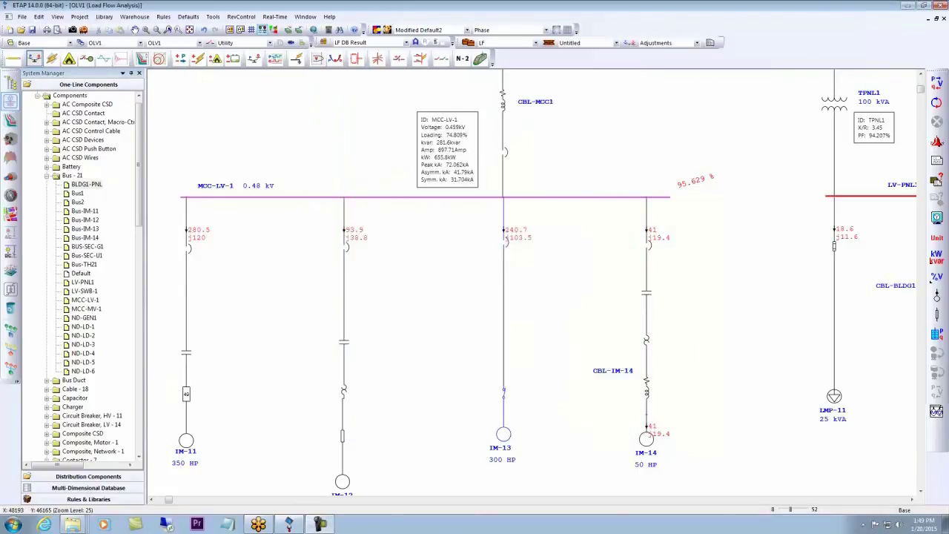